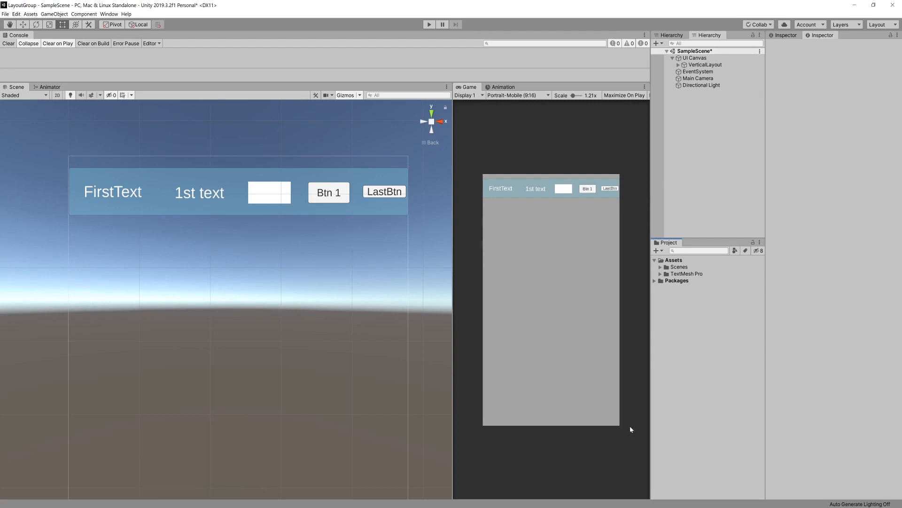
# Step: Duplicate Panel - CompleteGroup eight times inside the VerticalLayout of the UI Canvas
pyautogui.click(693, 58)
pyautogui.click(353, 195)
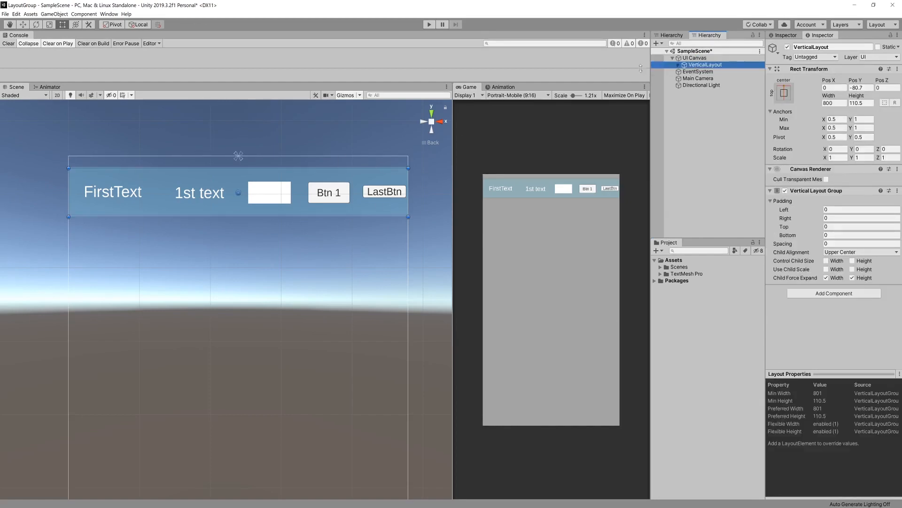
pyautogui.click(678, 64)
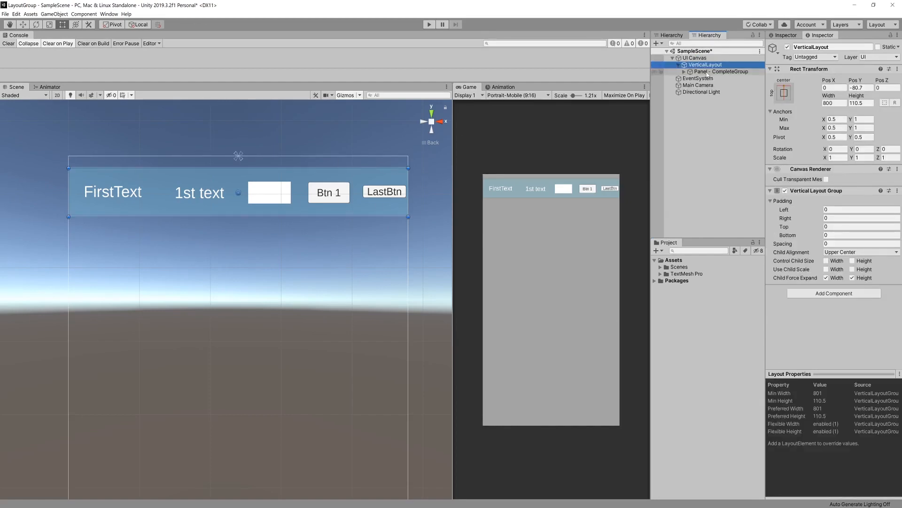
pyautogui.click(705, 72)
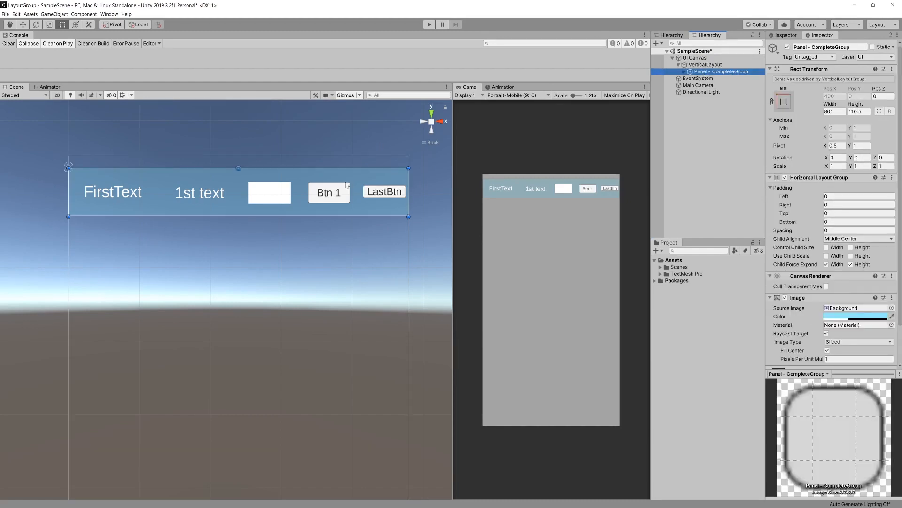
pyautogui.hotkey('ctrl', 'd')
pyautogui.hotkey('ctrl', 'd')
pyautogui.hotkey('ctrl', 'd')
pyautogui.hotkey('ctrl', 'd')
pyautogui.hotkey('ctrl', 'd')
pyautogui.hotkey('ctrl', 'd')
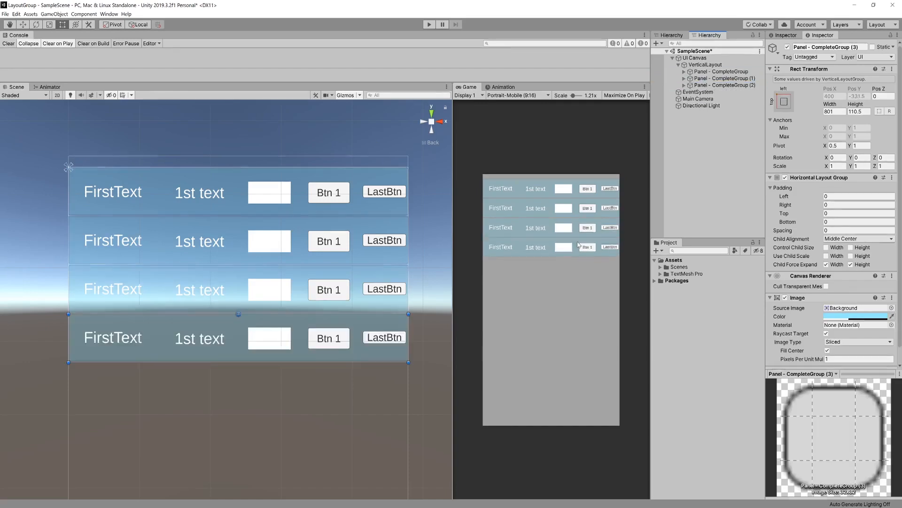
pyautogui.hotkey('ctrl', 'd')
pyautogui.hotkey('ctrl', 'd')
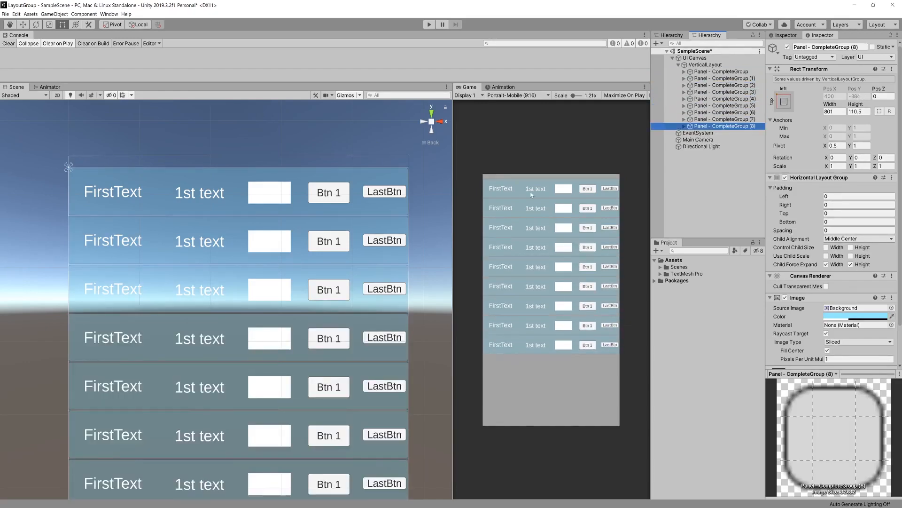
# Step: Delete the duplicated panels CompleteGroup (1) to (8), keeping the original Panel - CompleteGroup
pyautogui.scroll(-5, 271, 239)
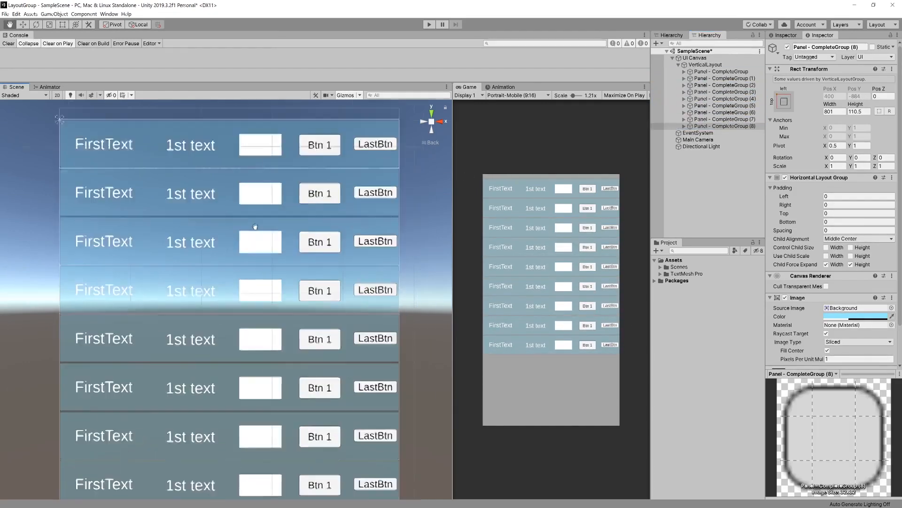
pyautogui.press('t')
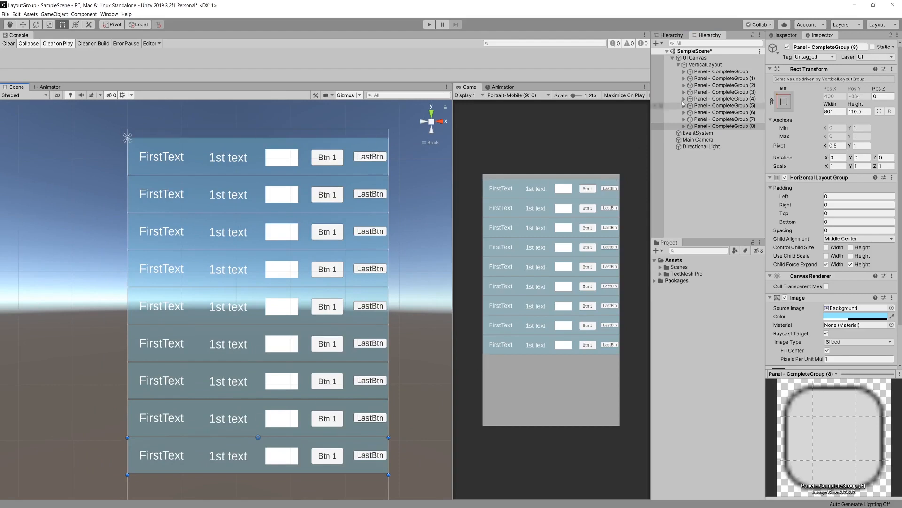
pyautogui.click(701, 67)
pyautogui.press('f')
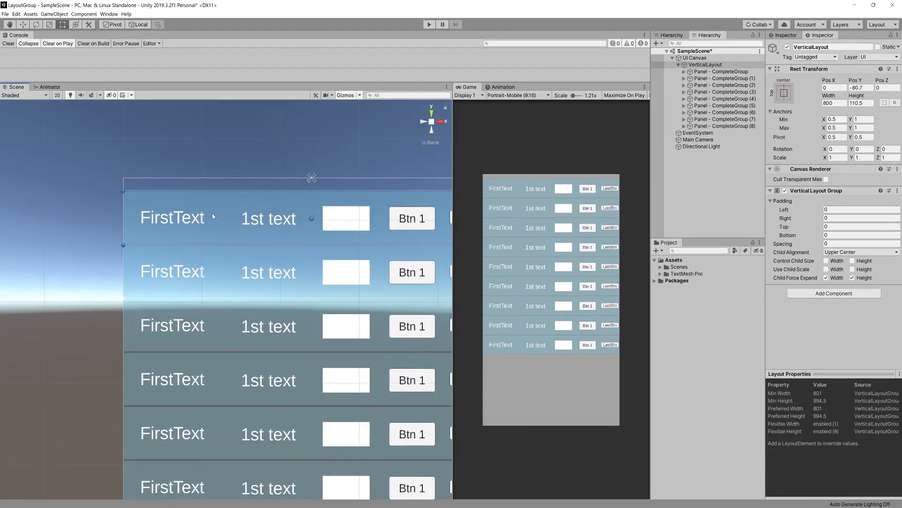
pyautogui.scroll(-5, 238, 235)
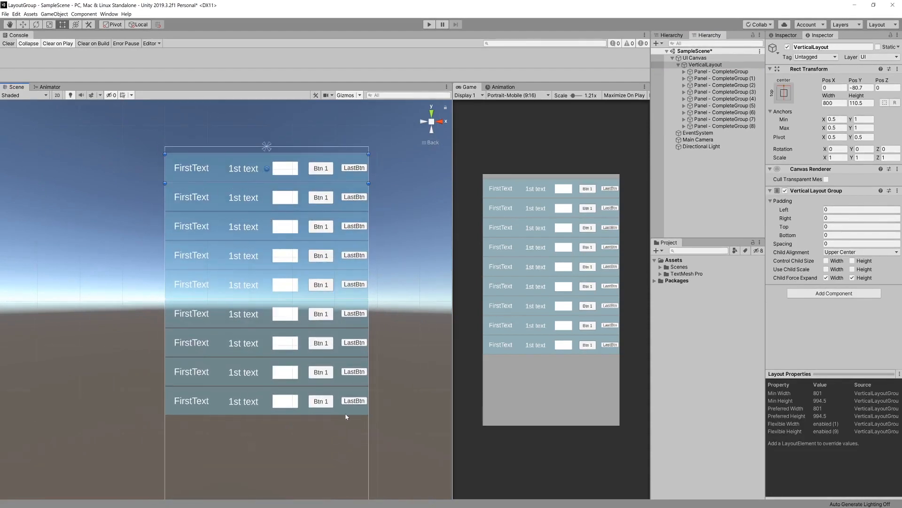
pyautogui.click(729, 126)
pyautogui.keyDown('shift'); pyautogui.click(724, 79); pyautogui.keyUp('shift')
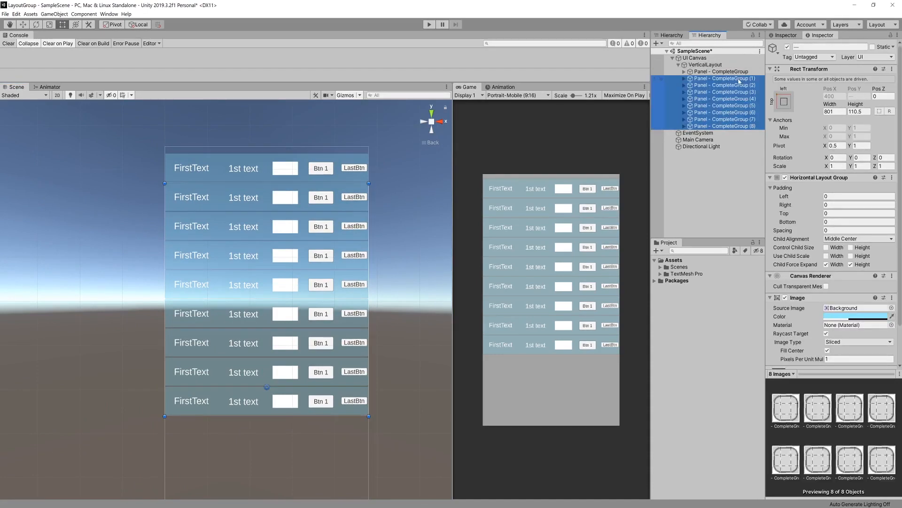
pyautogui.press('Delete')
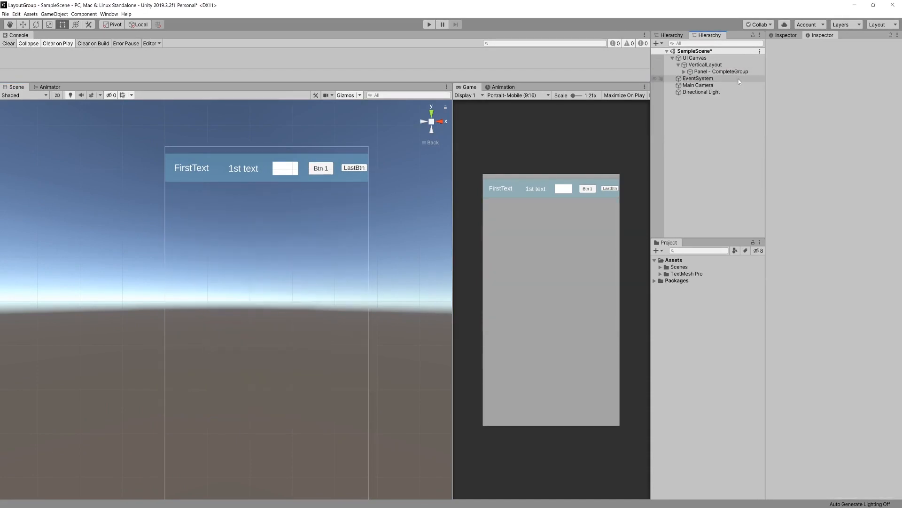
# Step: Examine the children of Panel - CompleteGroup: FirstText, LastBtn and the nested VerticalLayout with its contents
pyautogui.scroll(6, 272, 169)
pyautogui.moveTo(276, 161); pyautogui.dragTo(250, 298, button='middle')
pyautogui.scroll(2, 266, 285)
pyautogui.moveTo(280, 273); pyautogui.dragTo(281, 245, button='middle')
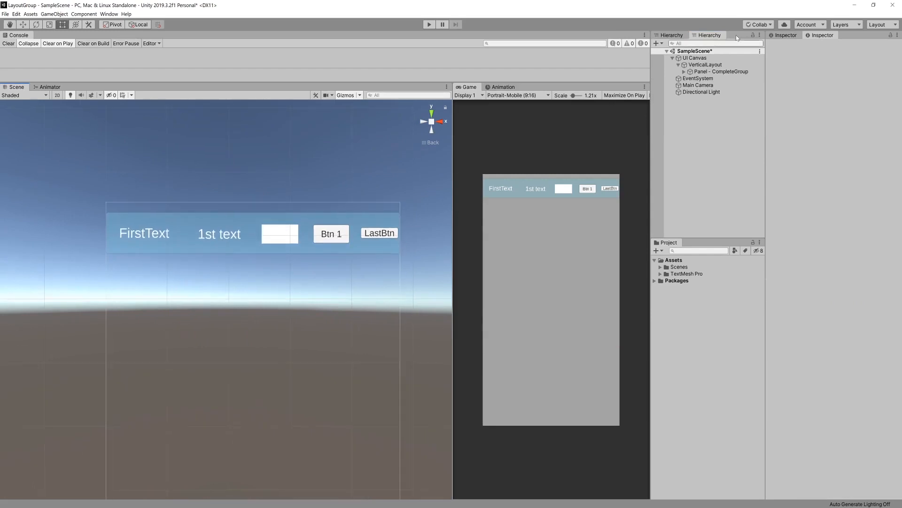
pyautogui.click(686, 72)
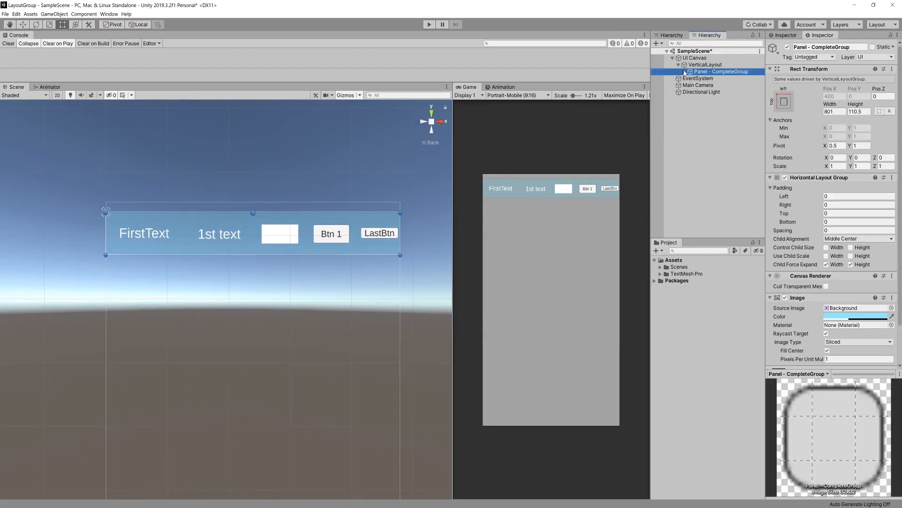
pyautogui.click(684, 72)
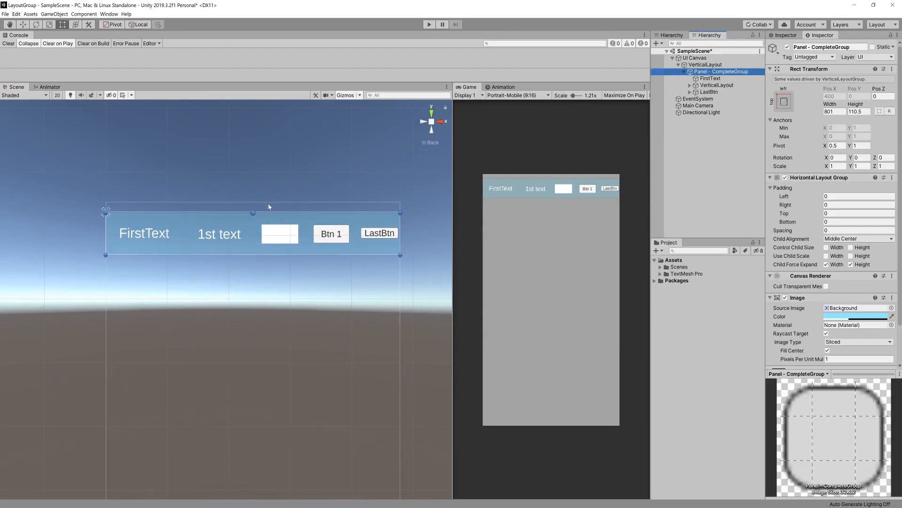
pyautogui.moveTo(340, 226); pyautogui.dragTo(331, 223, button='middle')
pyautogui.click(709, 79)
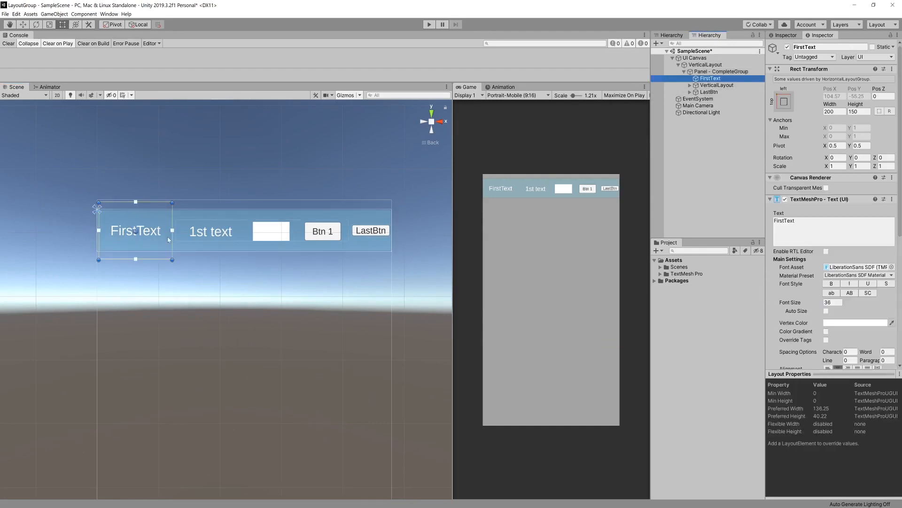
pyautogui.click(734, 92)
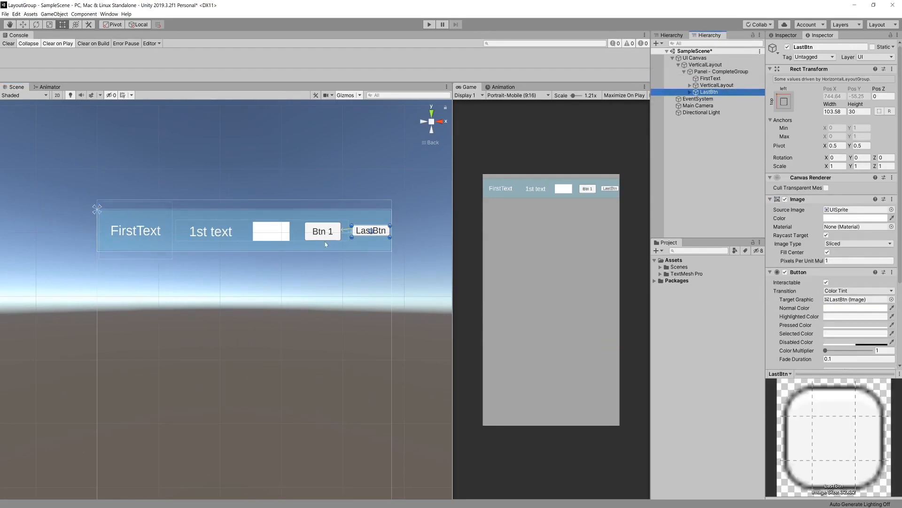
pyautogui.click(724, 86)
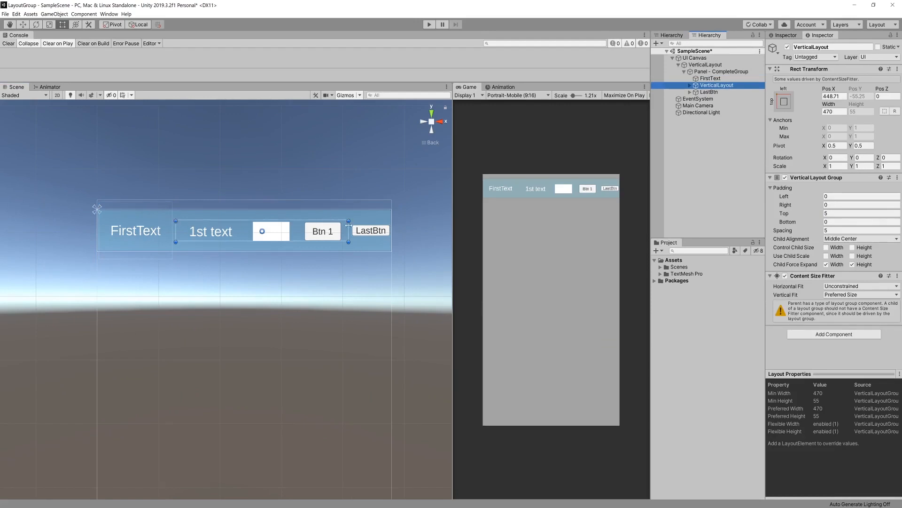
pyautogui.click(690, 85)
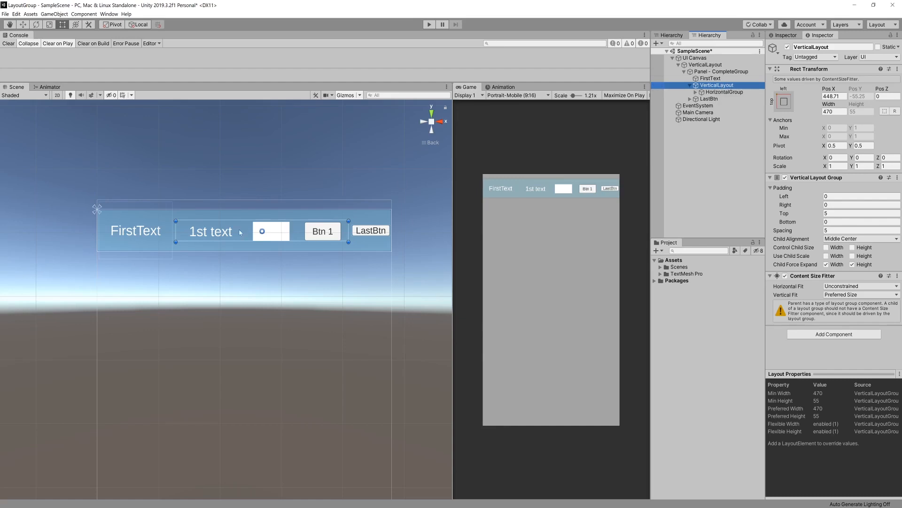
# Step: Duplicate the HorizontalGroup twice inside the panel's nested VerticalLayout
pyautogui.click(724, 92)
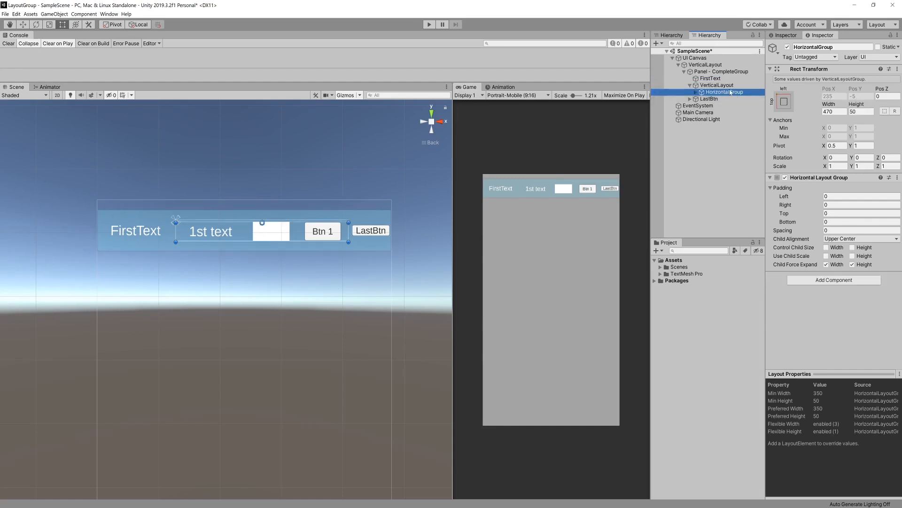
pyautogui.hotkey('ctrl', 'd')
pyautogui.hotkey('ctrl', 'd')
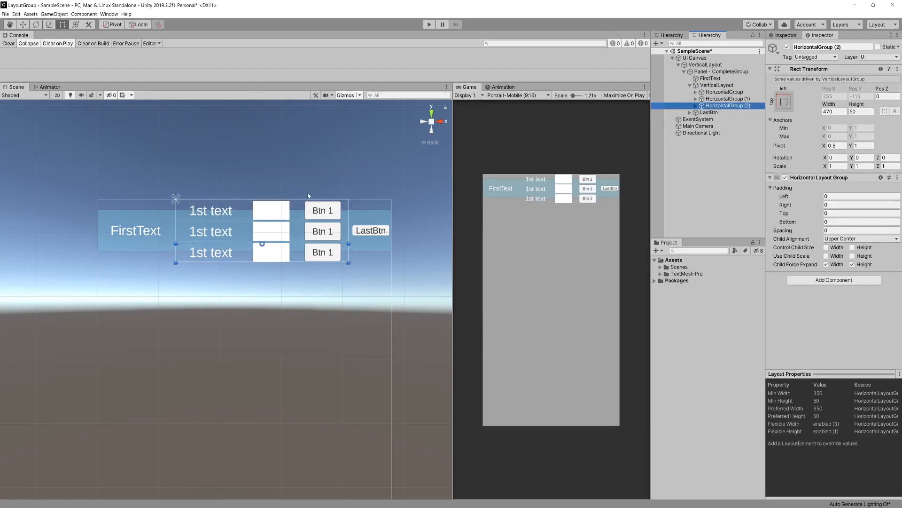
# Step: Examine how the three stacked rows fit the panel, and check the component settings of UI Canvas, the outer VerticalLayout and Panel - CompleteGroup
pyautogui.scroll(3, 300, 221)
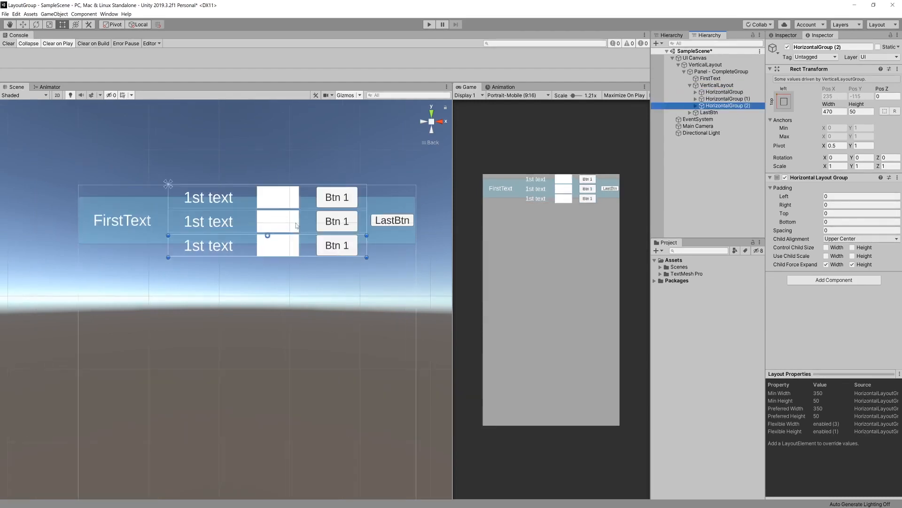
pyautogui.moveTo(295, 222); pyautogui.dragTo(233, 213, button='middle')
pyautogui.scroll(3, 239, 239)
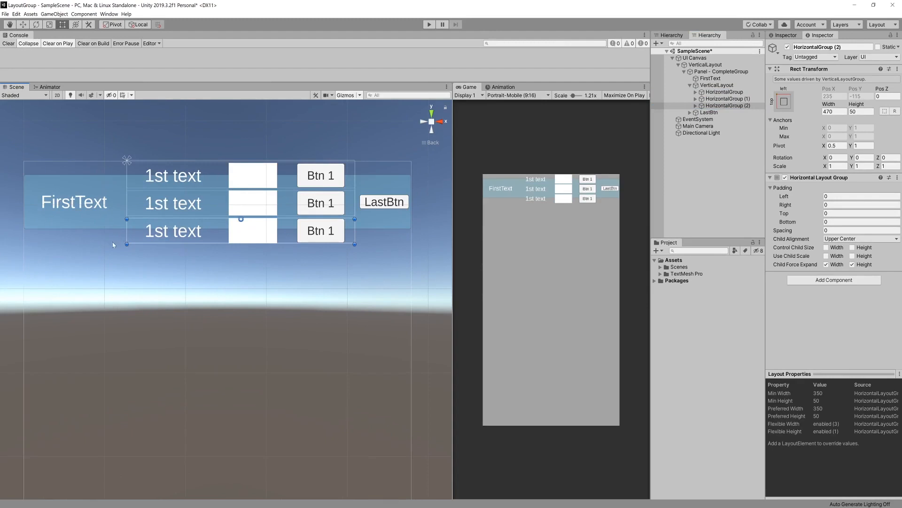
pyautogui.moveTo(157, 158)
pyautogui.mouseDown(button='middle')
pyautogui.moveTo(179, 155)
pyautogui.moveTo(165, 167)
pyautogui.mouseUp(button='middle')
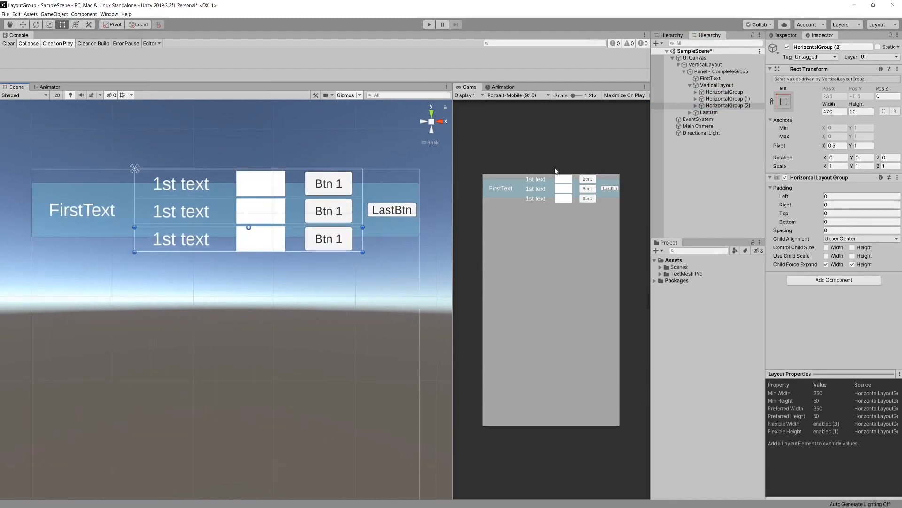
pyautogui.click(664, 492)
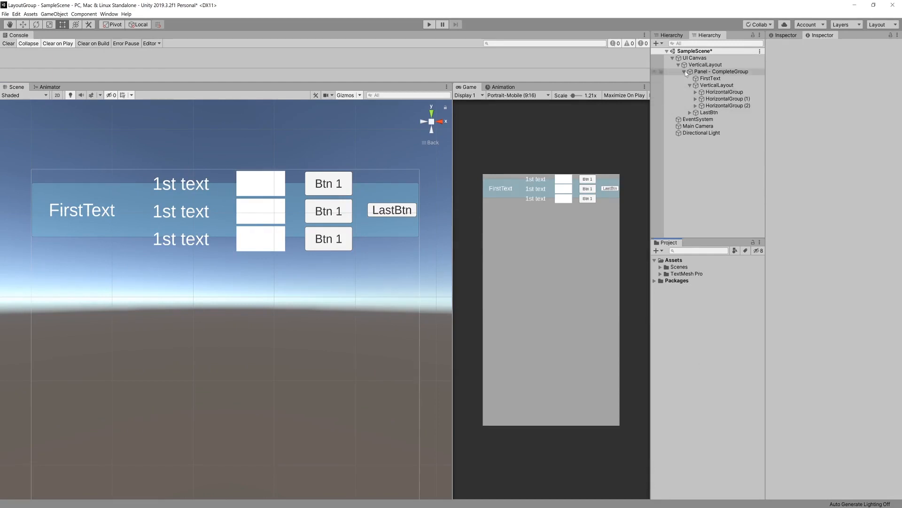
pyautogui.click(705, 58)
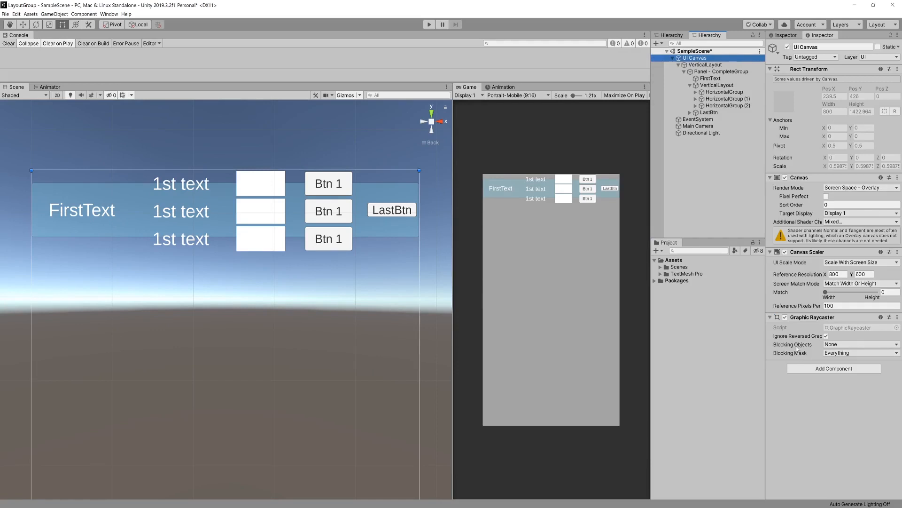
pyautogui.click(721, 65)
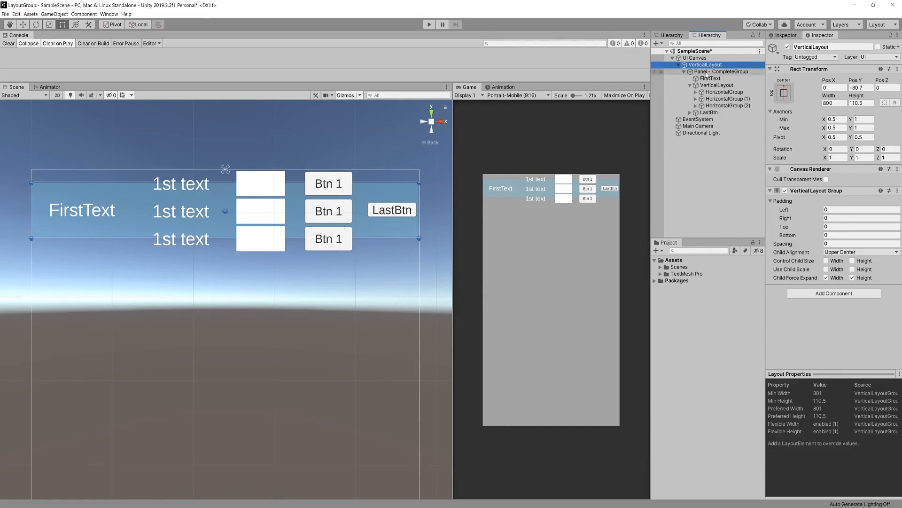
pyautogui.click(707, 72)
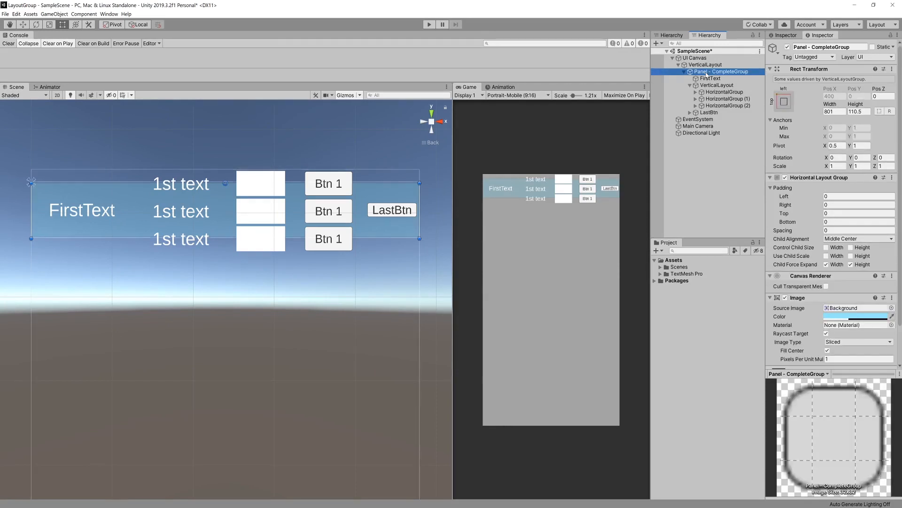
pyautogui.scroll(-3, 807, 246)
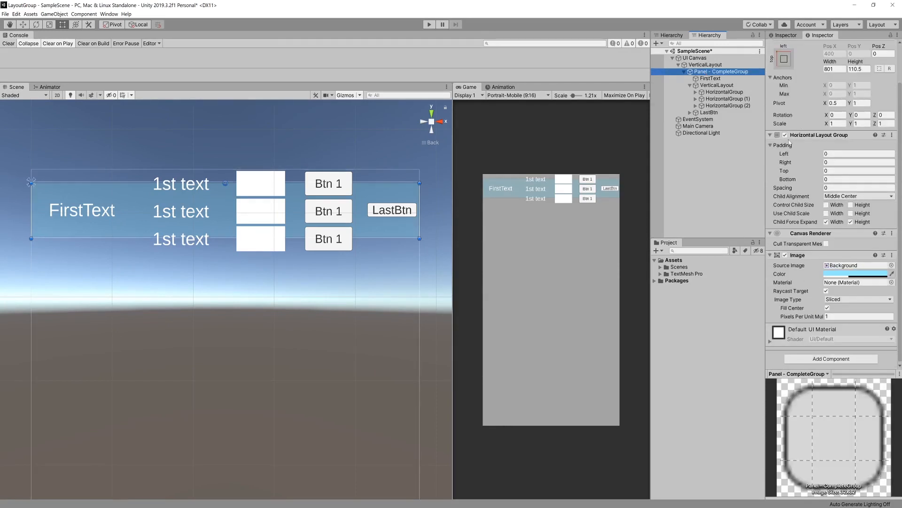
pyautogui.scroll(3, 803, 185)
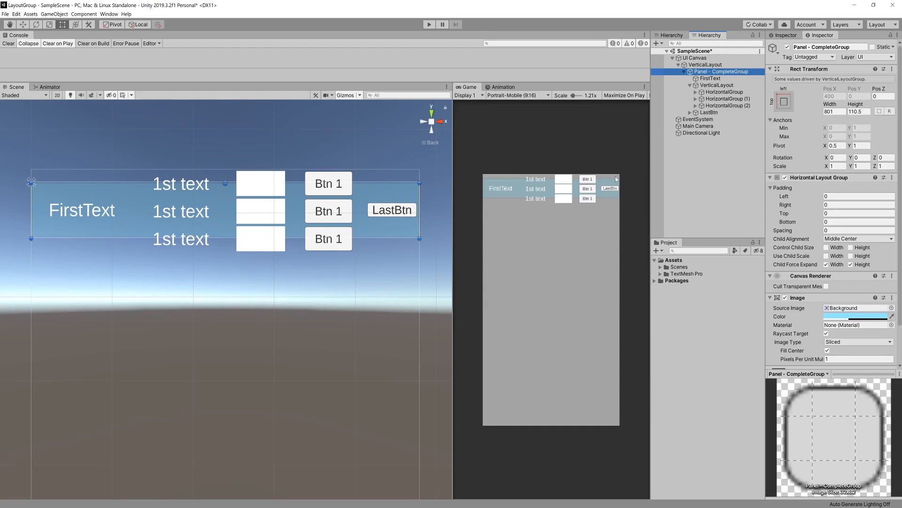
# Step: Add a Layout Element component to both FirstText and LastBtn
pyautogui.click(712, 79)
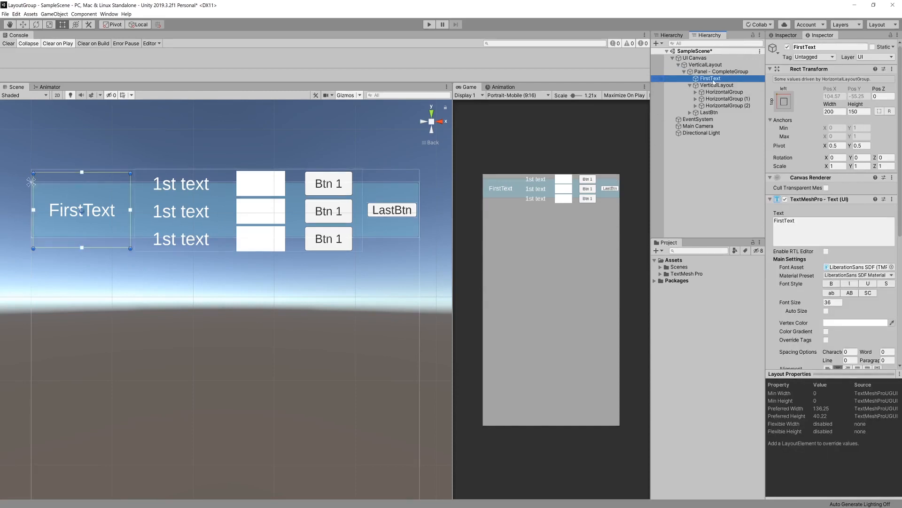
pyautogui.keyDown('ctrl'); pyautogui.click(709, 113); pyautogui.keyUp('ctrl')
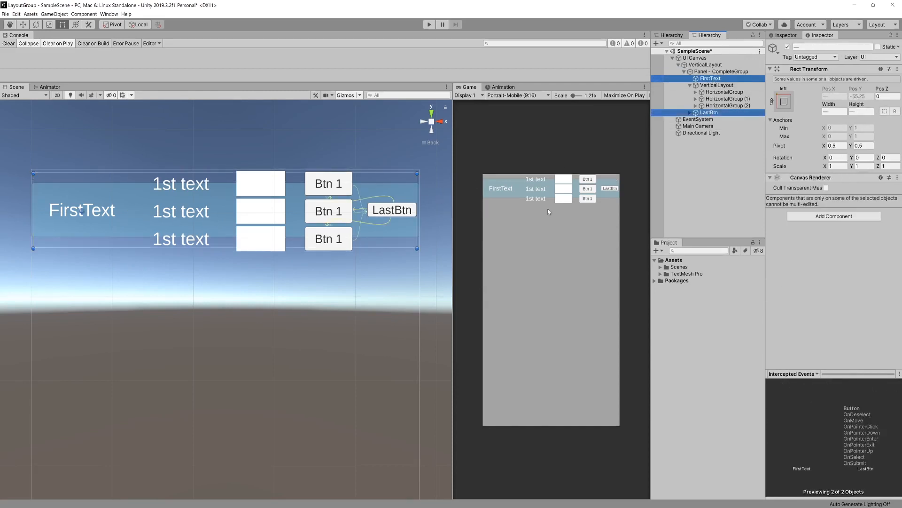
pyautogui.click(834, 216)
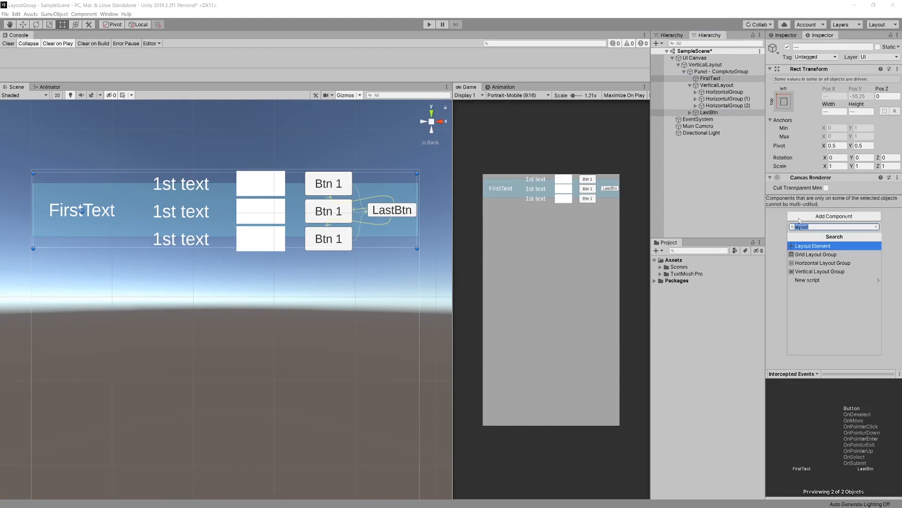
pyautogui.click(812, 250)
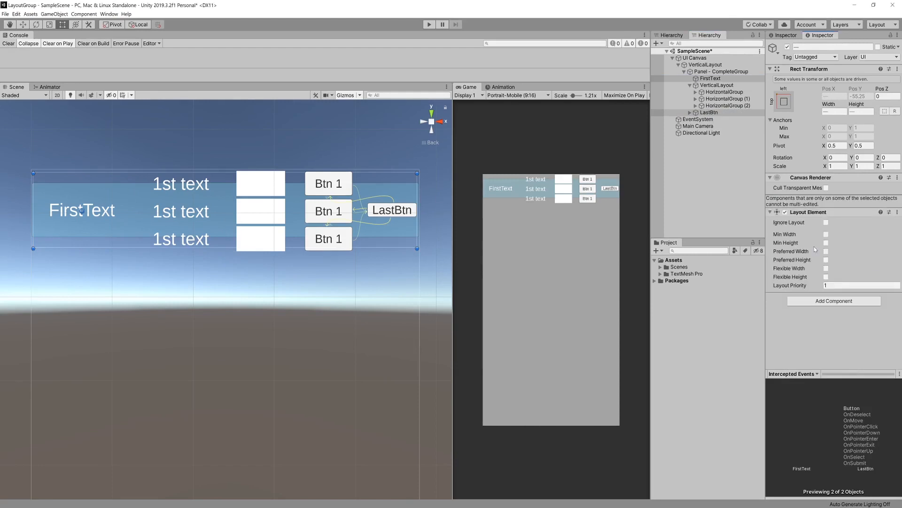
# Step: Delete the two duplicated rows, HorizontalGroup (1) and HorizontalGroup (2), from the nested VerticalLayout
pyautogui.click(716, 85)
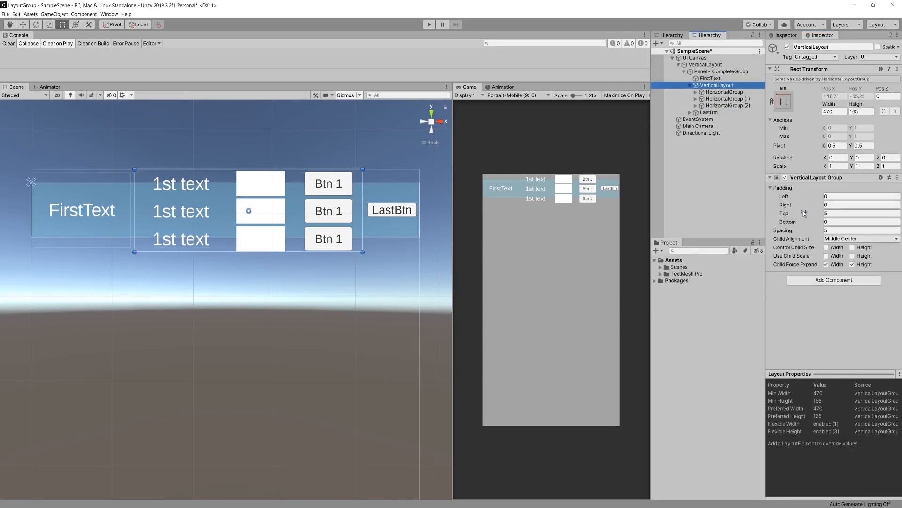
pyautogui.click(719, 92)
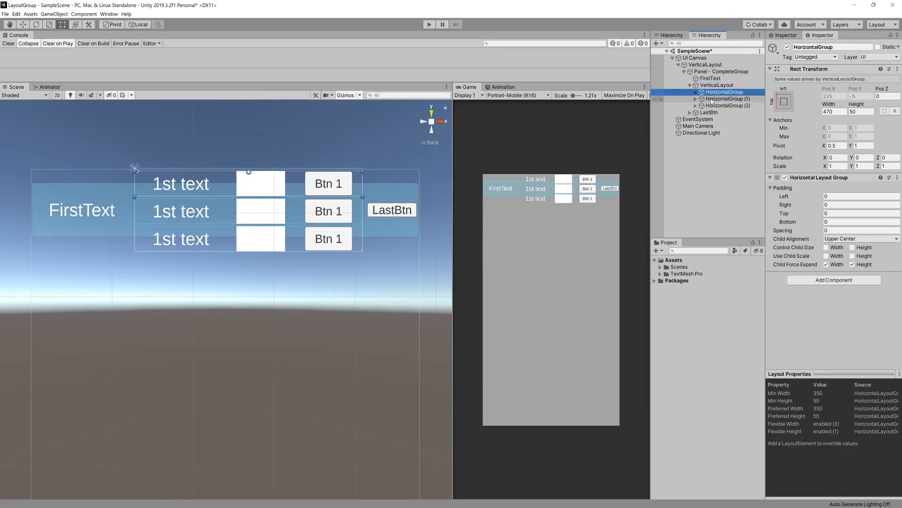
pyautogui.press('Down')
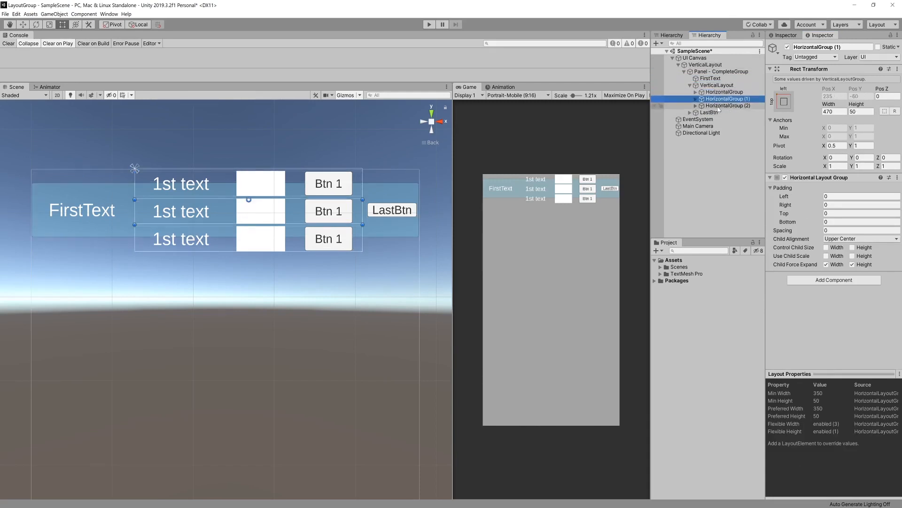
pyautogui.hotkey('shift', 'Down')
pyautogui.press('Delete')
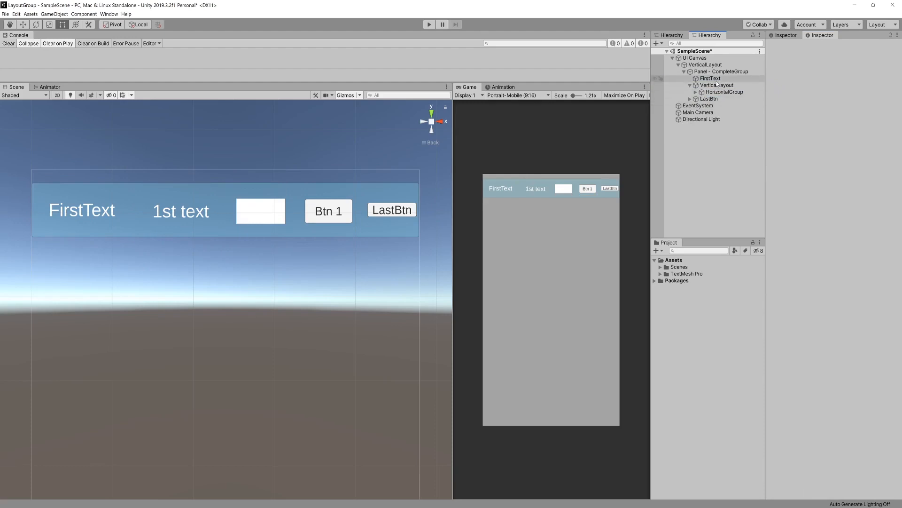
# Step: Add a Layout Element component to the Text (TMP), Image and Button inside the remaining HorizontalGroup
pyautogui.click(729, 93)
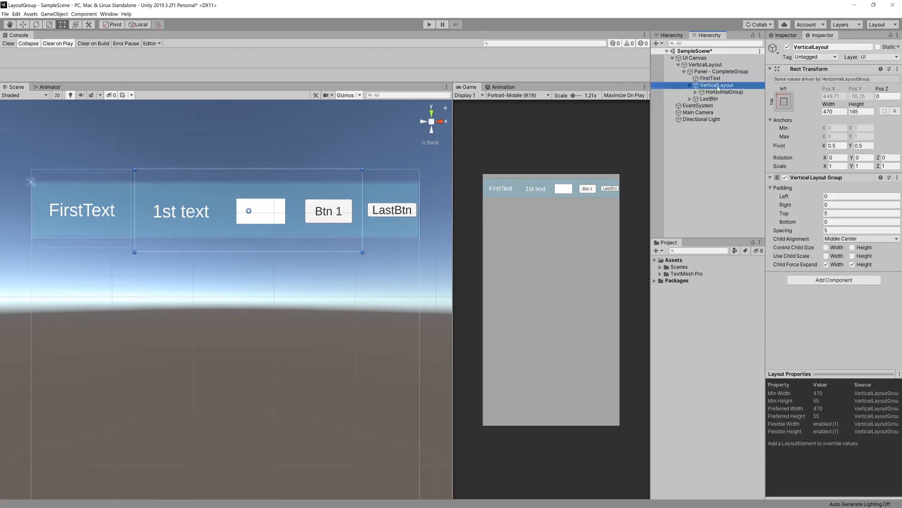
pyautogui.press('Right')
pyautogui.click(717, 99)
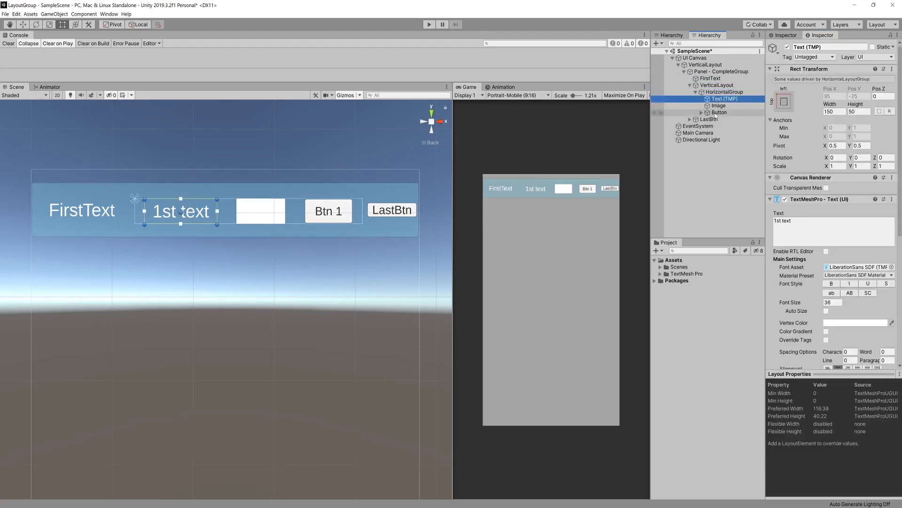
pyautogui.keyDown('shift'); pyautogui.click(718, 113); pyautogui.keyUp('shift')
pyautogui.click(818, 217)
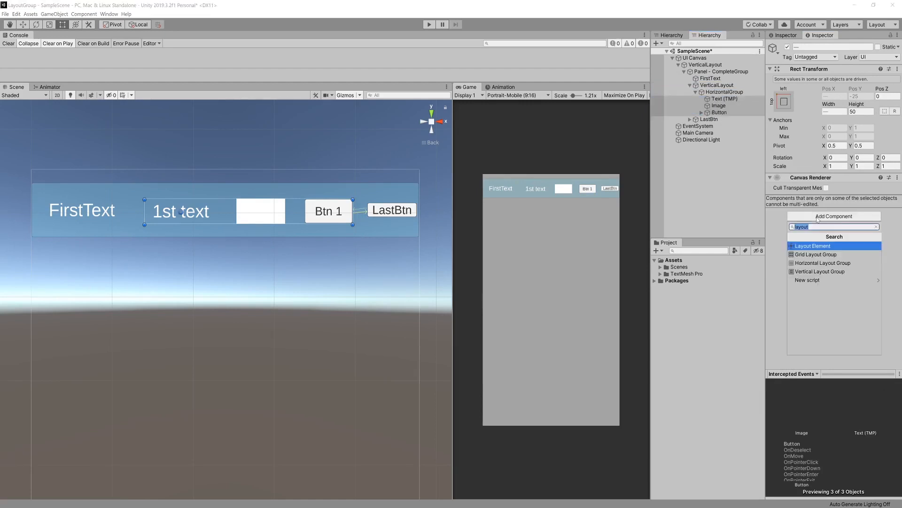
pyautogui.press('Return')
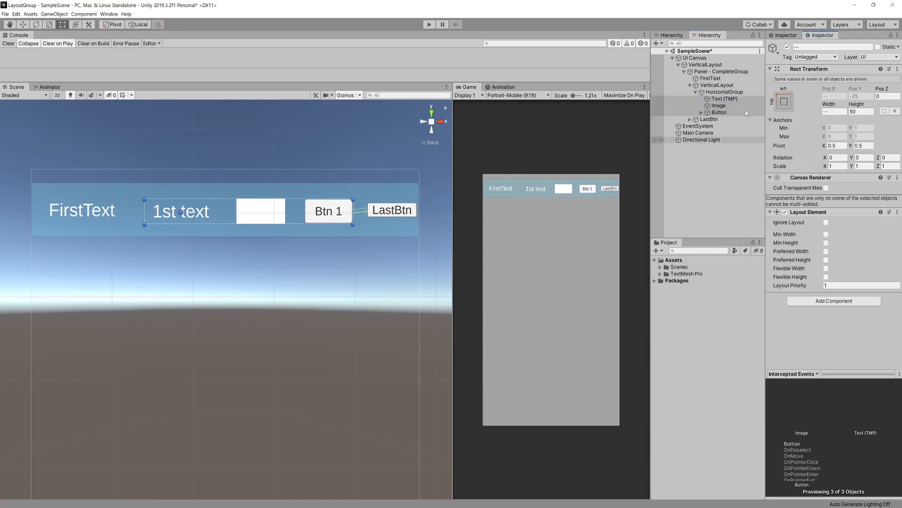
# Step: Enable a preferred width of 100 and preferred height of 50 on the row Button's Layout Element
pyautogui.click(717, 113)
pyautogui.click(717, 113)
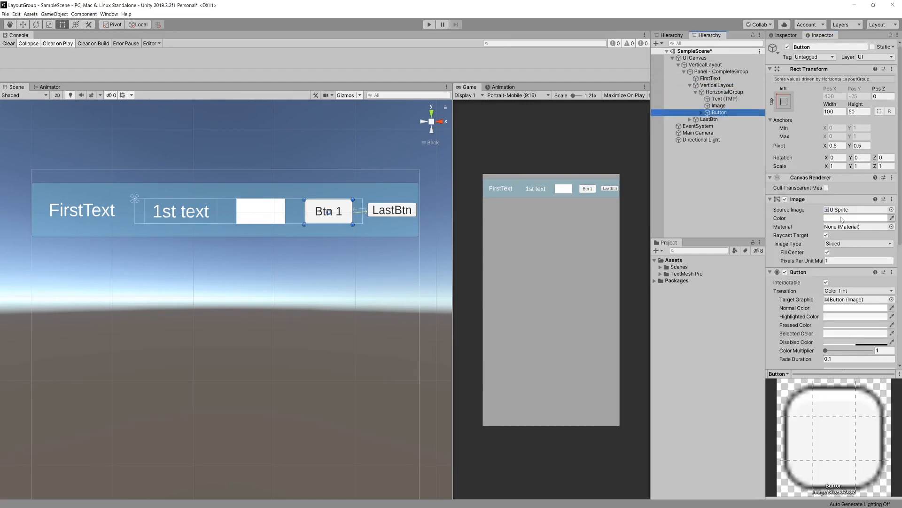
pyautogui.scroll(-5, 797, 290)
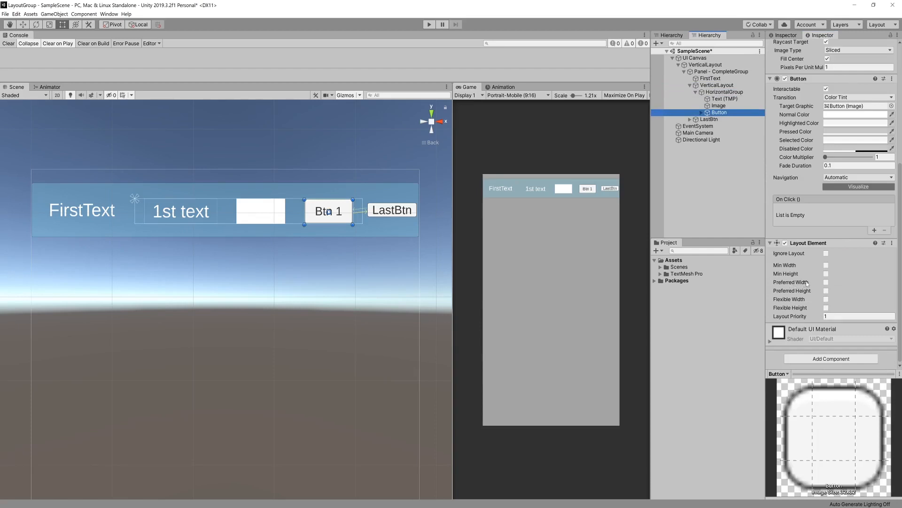
pyautogui.click(826, 282)
pyautogui.click(826, 291)
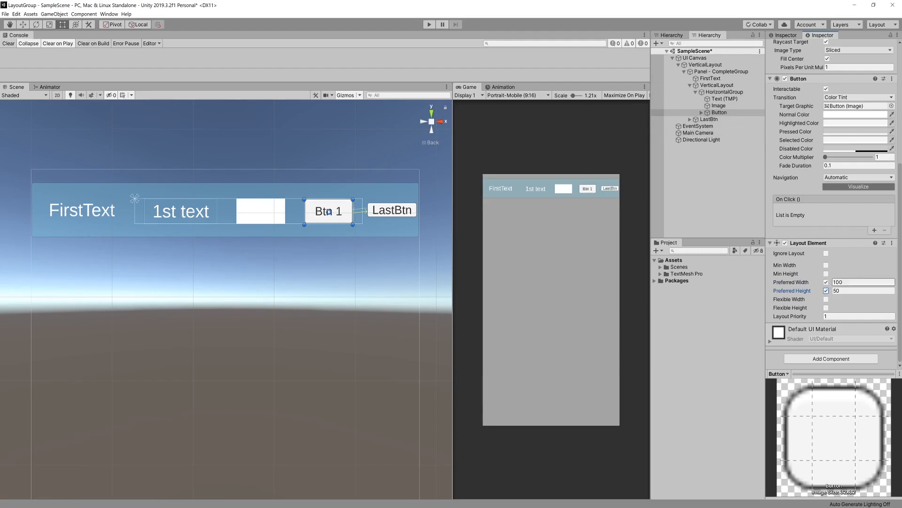
pyautogui.scroll(10, 833, 88)
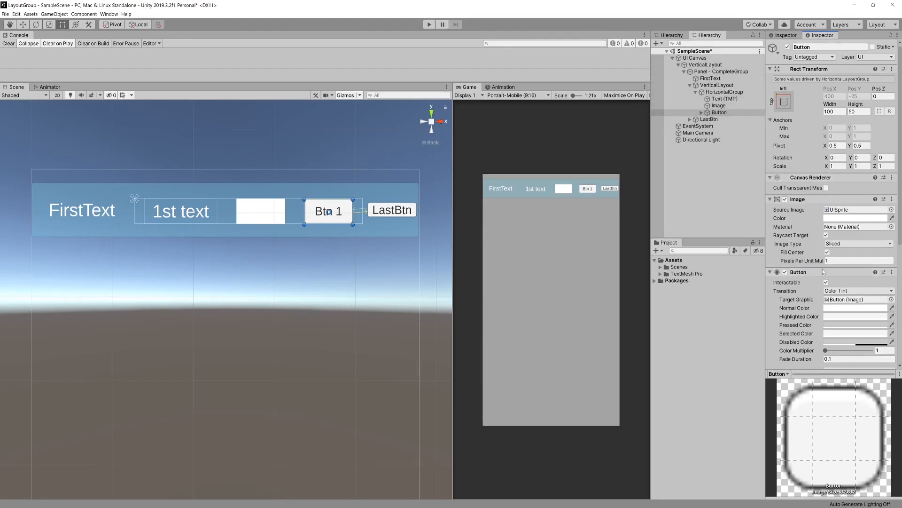
# Step: Enable preferred width and height in the Layout Elements of Image and Text (TMP), with 150 by 50 for the text
pyautogui.click(719, 105)
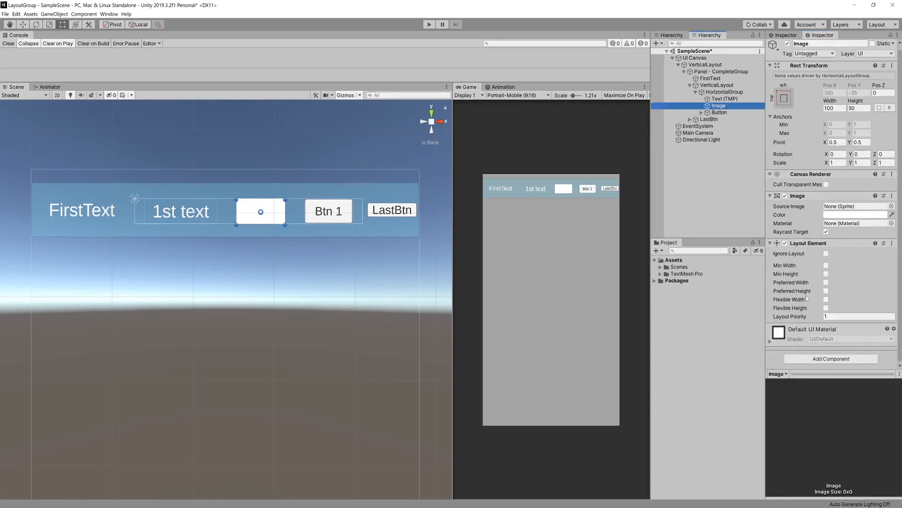
pyautogui.click(826, 282)
pyautogui.click(825, 291)
pyautogui.click(718, 99)
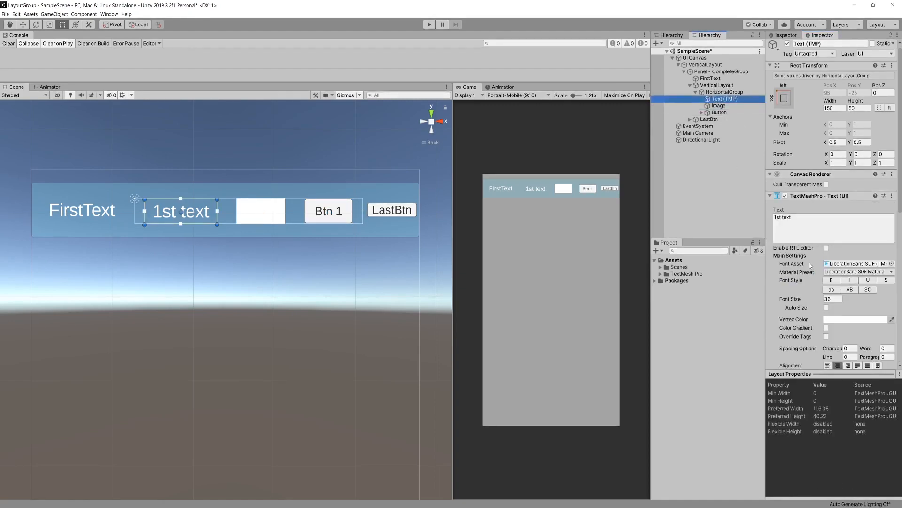
pyautogui.scroll(-10, 810, 275)
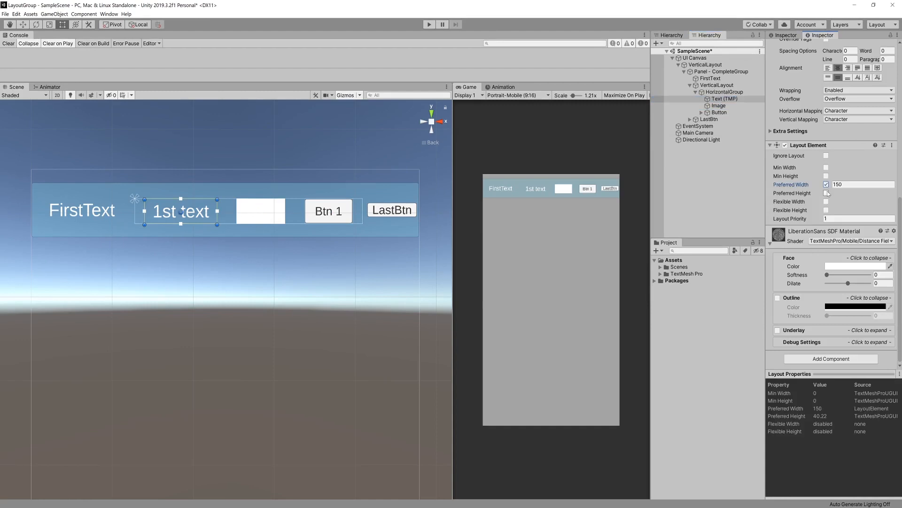
# Step: Enable preferred width and height in the Layout Elements of FirstText and LastBtn, with 103.58 by 30 for LastBtn
pyautogui.click(711, 78)
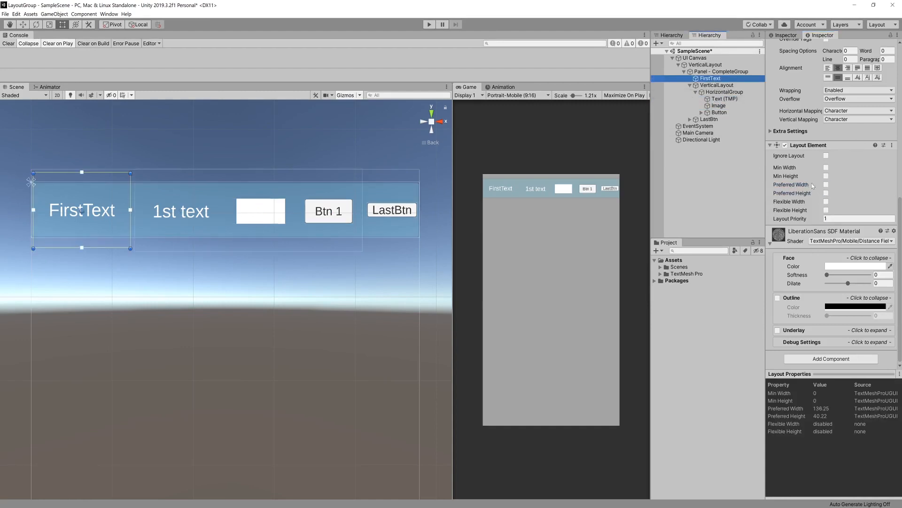
pyautogui.click(707, 119)
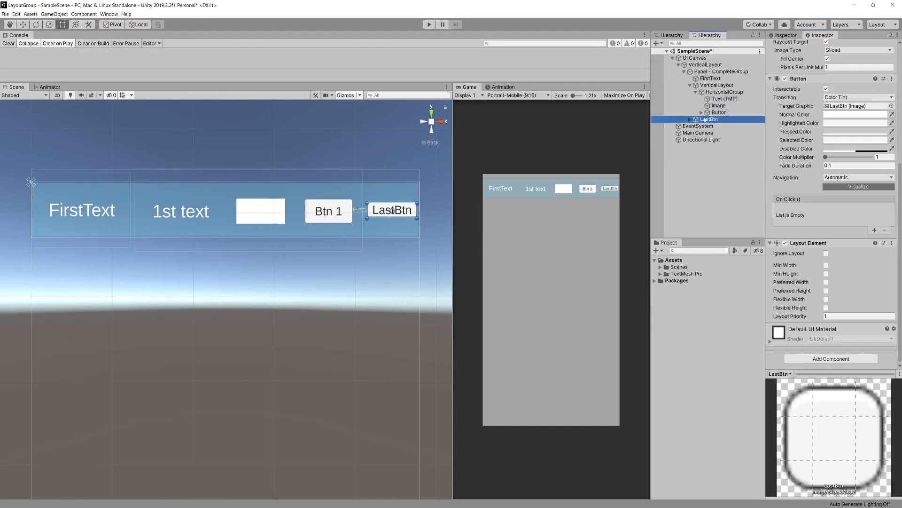
pyautogui.click(826, 282)
pyautogui.click(826, 291)
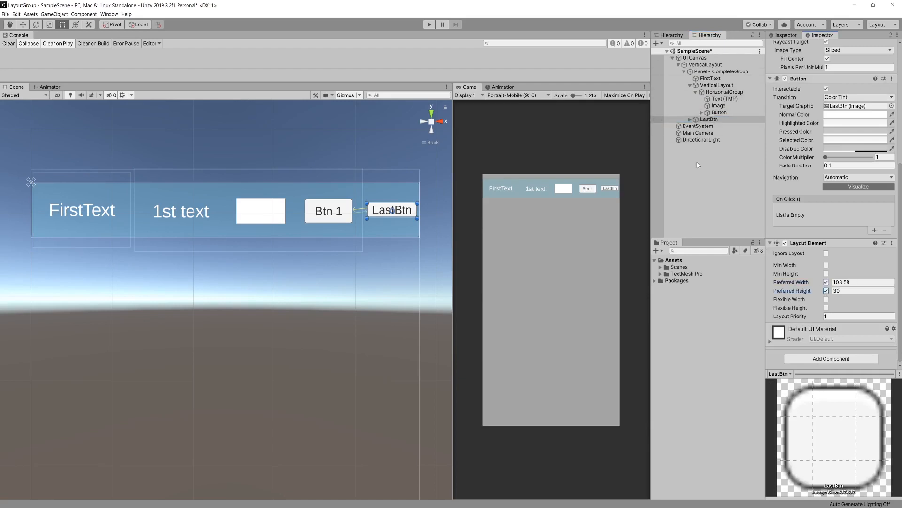
pyautogui.click(698, 165)
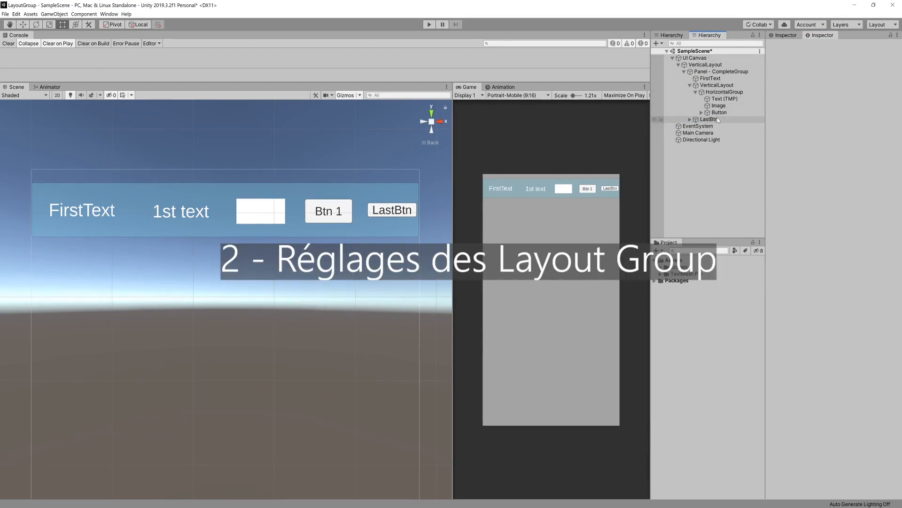
# Step: On HorizontalGroup, disable Child Force Expand and enable Control Child Size for both width and height
pyautogui.click(722, 93)
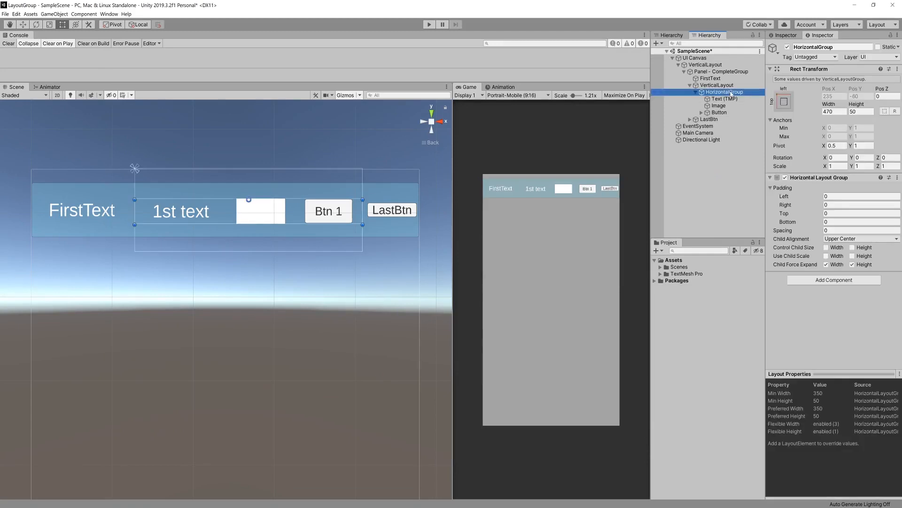
pyautogui.click(825, 264)
pyautogui.click(853, 264)
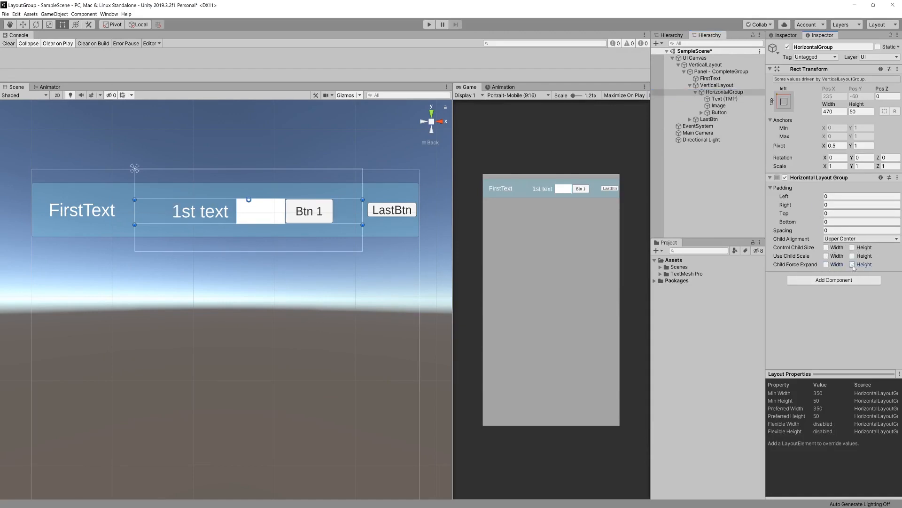
pyautogui.click(827, 248)
pyautogui.click(853, 248)
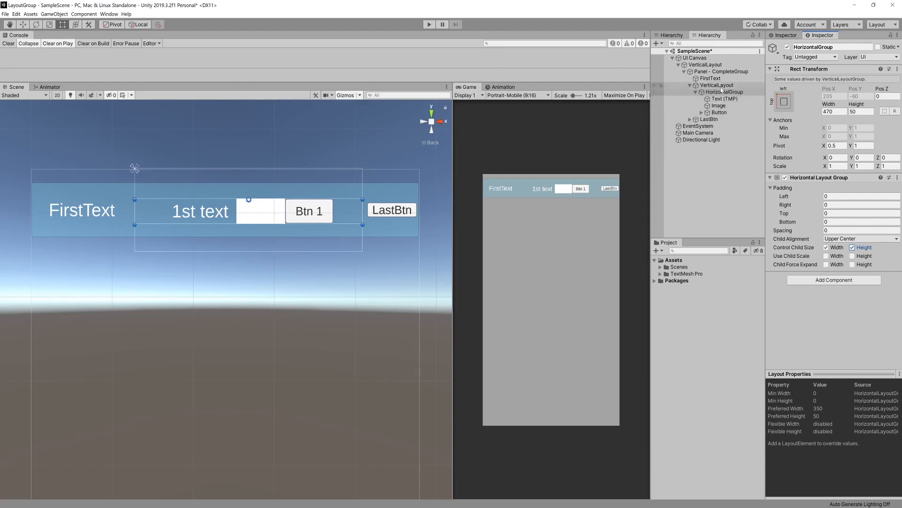
# Step: On the nested VerticalLayout, disable Child Force Expand and enable Control Child Size for both width and height
pyautogui.click(717, 85)
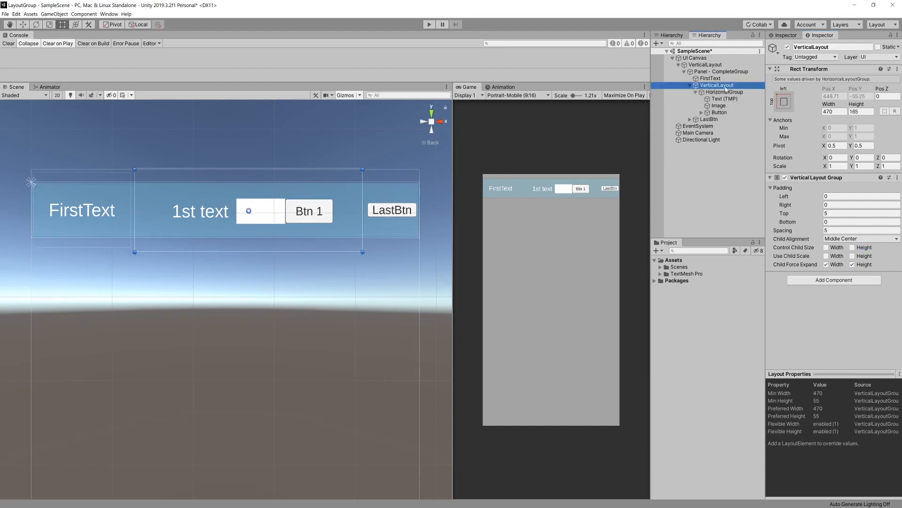
pyautogui.click(852, 264)
pyautogui.click(827, 248)
pyautogui.click(853, 247)
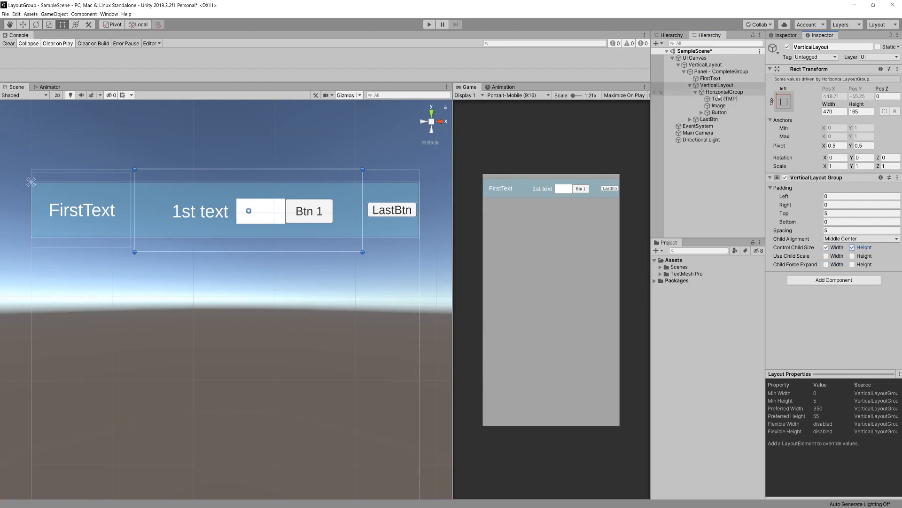
# Step: On Panel - CompleteGroup, disable Child Force Expand and enable Control Child Size for both width and height
pyautogui.click(714, 72)
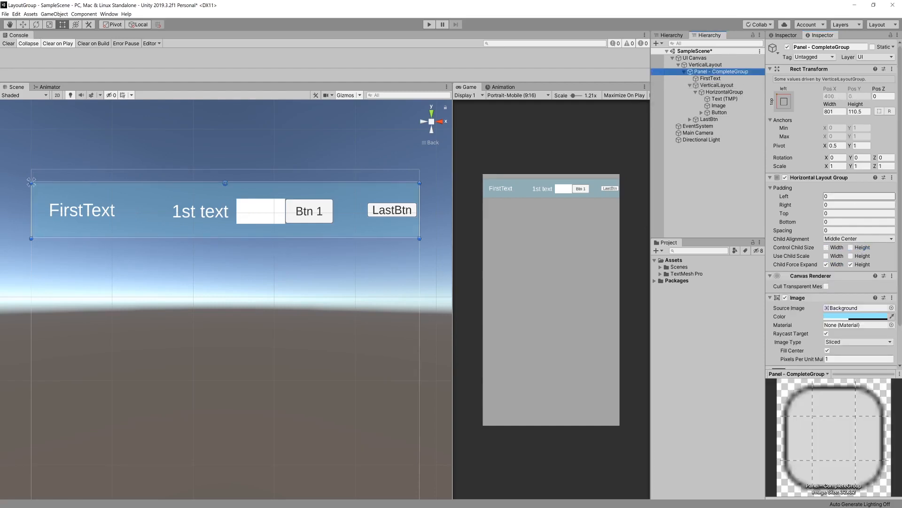
pyautogui.click(826, 264)
pyautogui.click(851, 264)
pyautogui.click(826, 247)
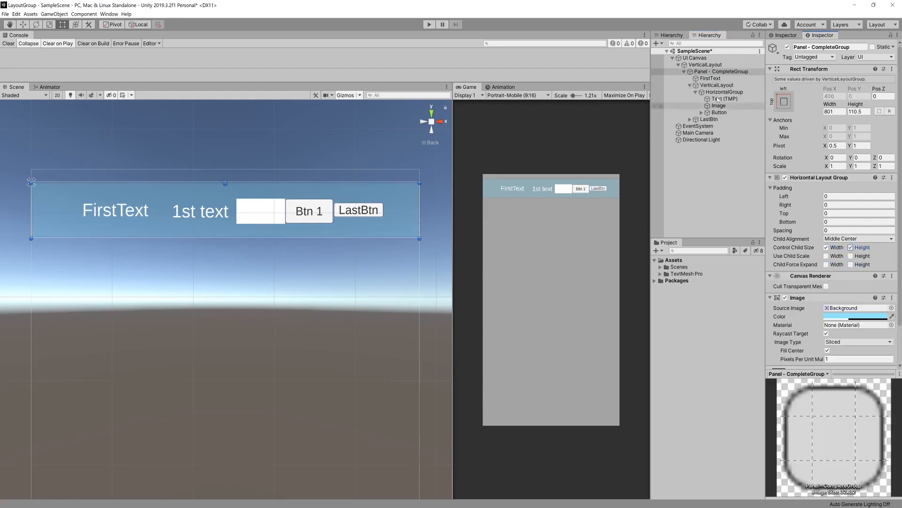
# Step: On the outer VerticalLayout under UI Canvas, disable Child Force Expand and enable Control Child Size for both width and height
pyautogui.click(705, 65)
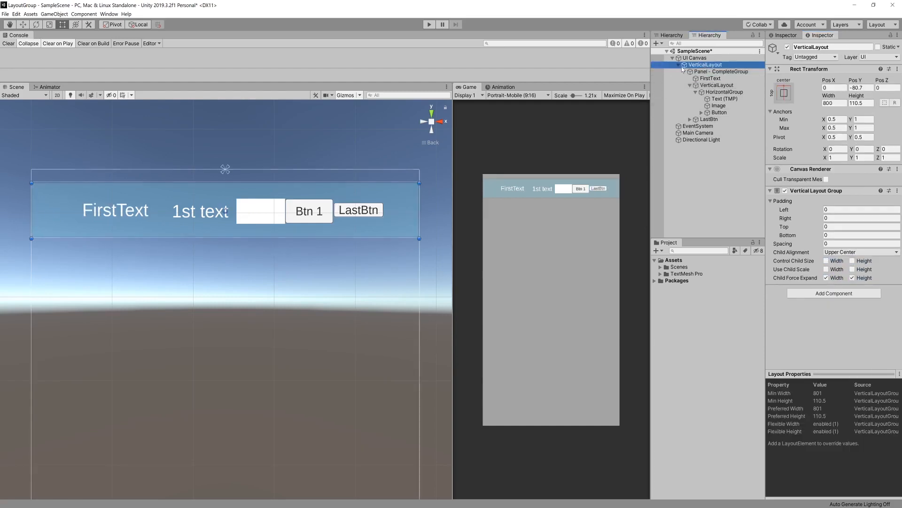
pyautogui.click(827, 278)
pyautogui.click(853, 277)
pyautogui.click(852, 260)
pyautogui.click(829, 261)
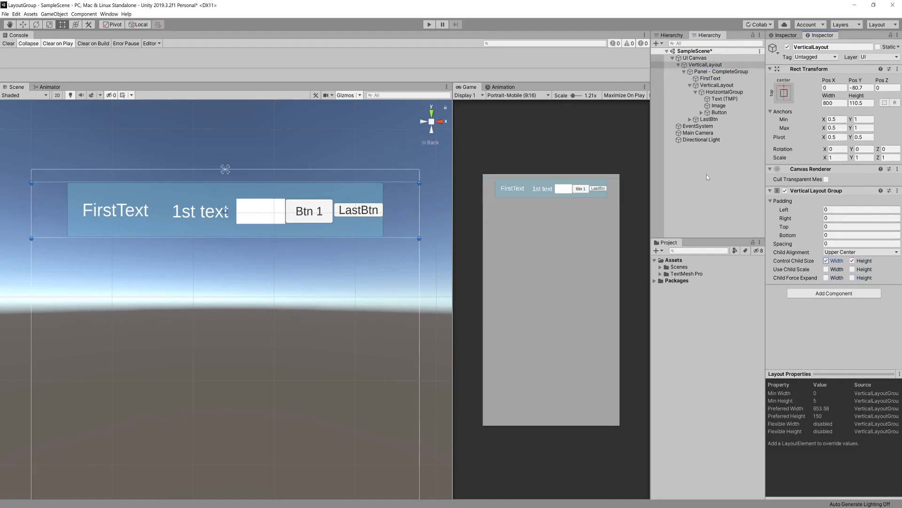
pyautogui.click(706, 174)
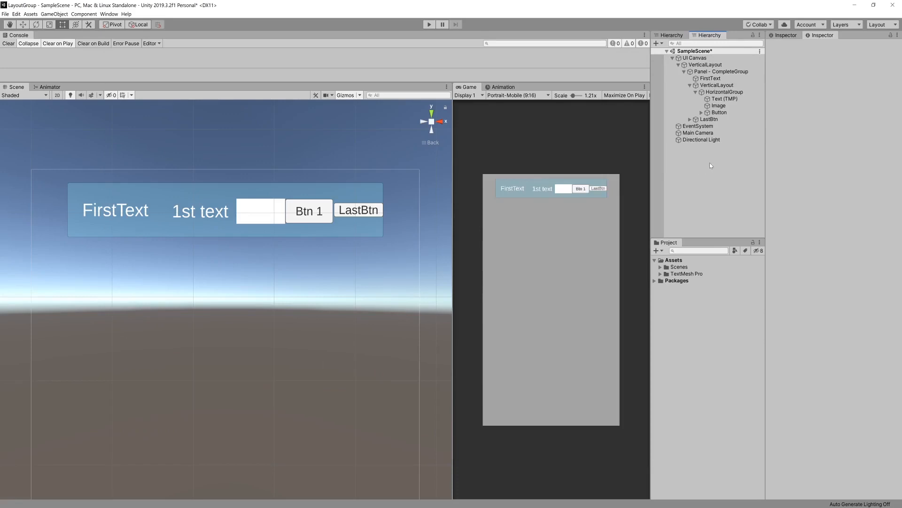
# Step: Increase the spacing of HorizontalGroup's Horizontal Layout Group to about 77.81
pyautogui.click(716, 100)
pyautogui.click(722, 93)
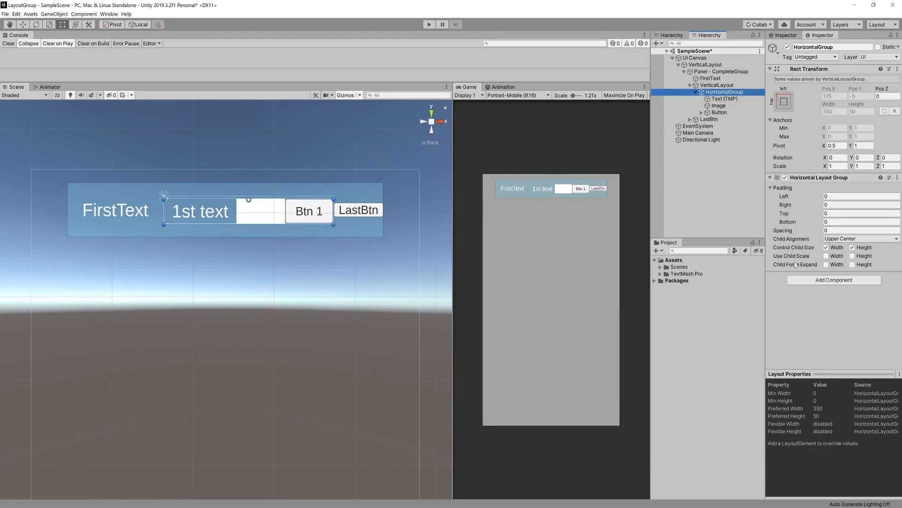
pyautogui.moveTo(817, 230); pyautogui.dragTo(89, 244)
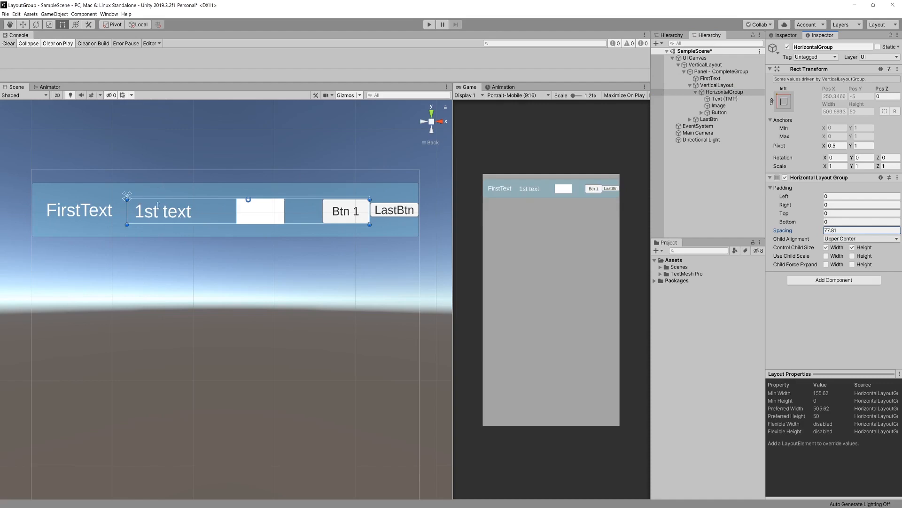
# Step: Set the preferred width of Text (TMP) in HorizontalGroup to 300 in its Layout Element
pyautogui.click(721, 100)
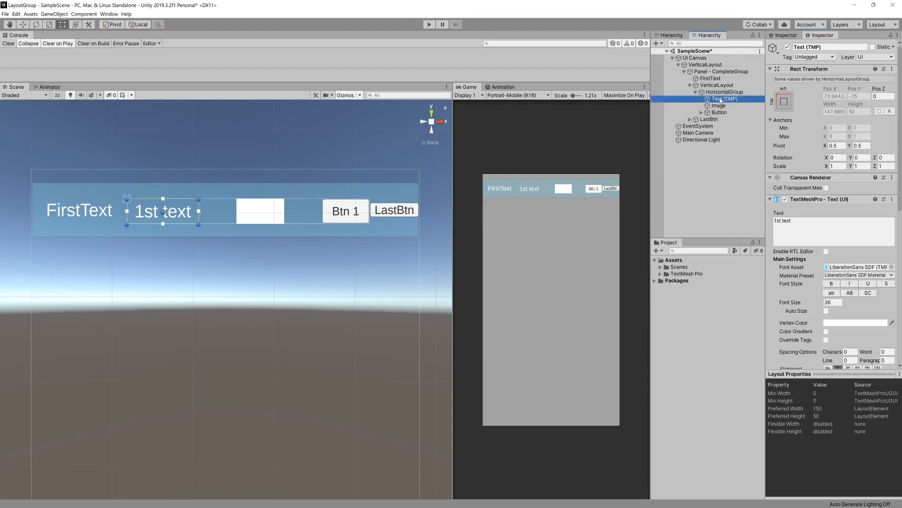
pyautogui.scroll(-10, 832, 188)
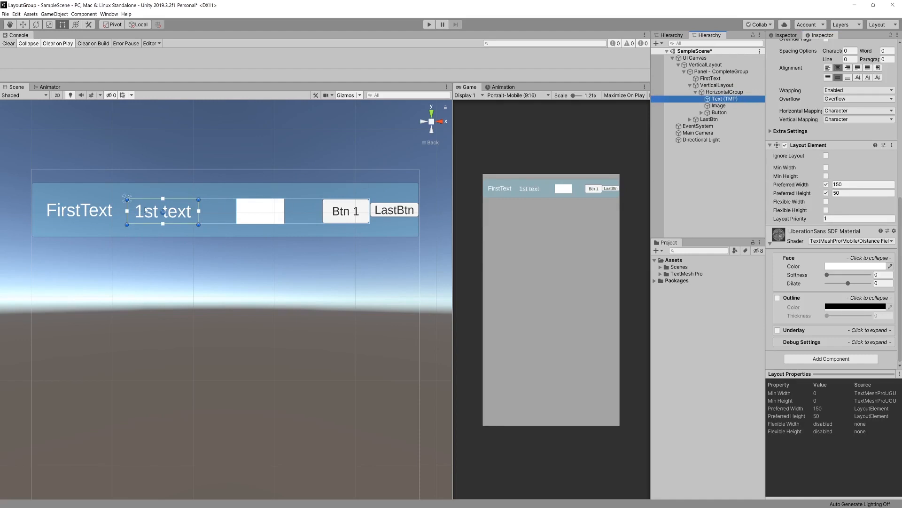
pyautogui.click(846, 184)
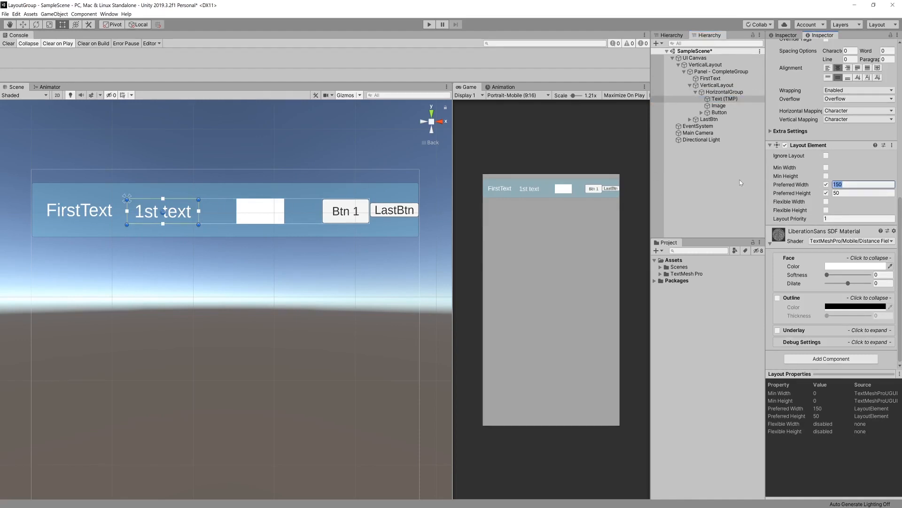
pyautogui.write('300')
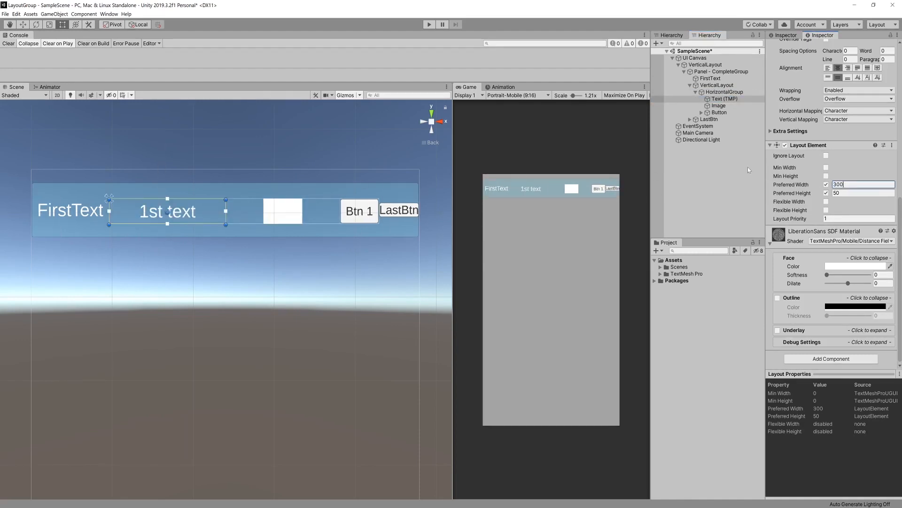
# Step: Set the preferred width of Text (TMP) in HorizontalGroup to 150 and deselect it
pyautogui.hotkey('ctrl', 'a')
pyautogui.write('150')
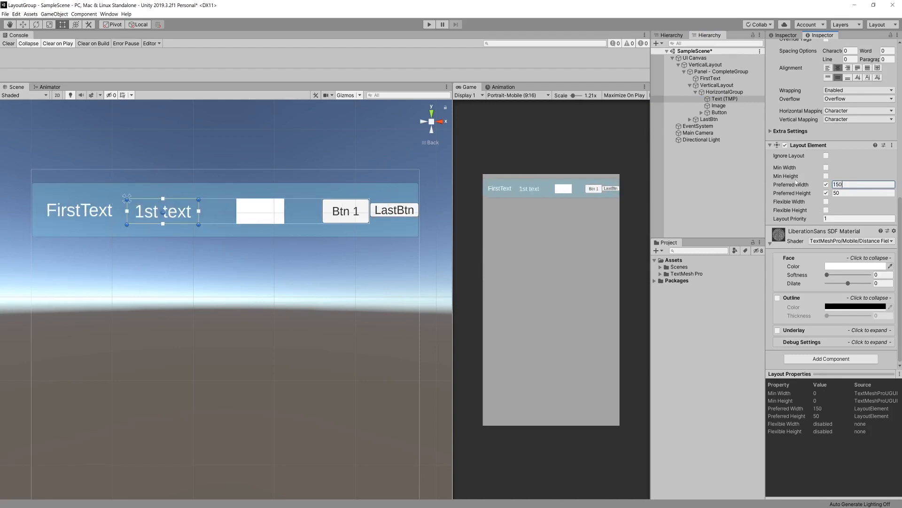
pyautogui.click(684, 170)
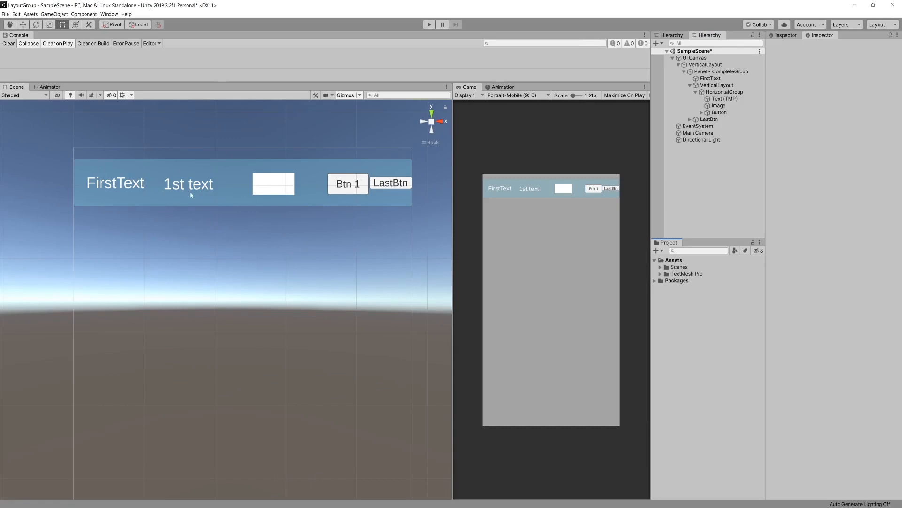
# Step: Duplicate HorizontalGroup twice inside the inner VerticalLayout to make three rows
pyautogui.click(705, 93)
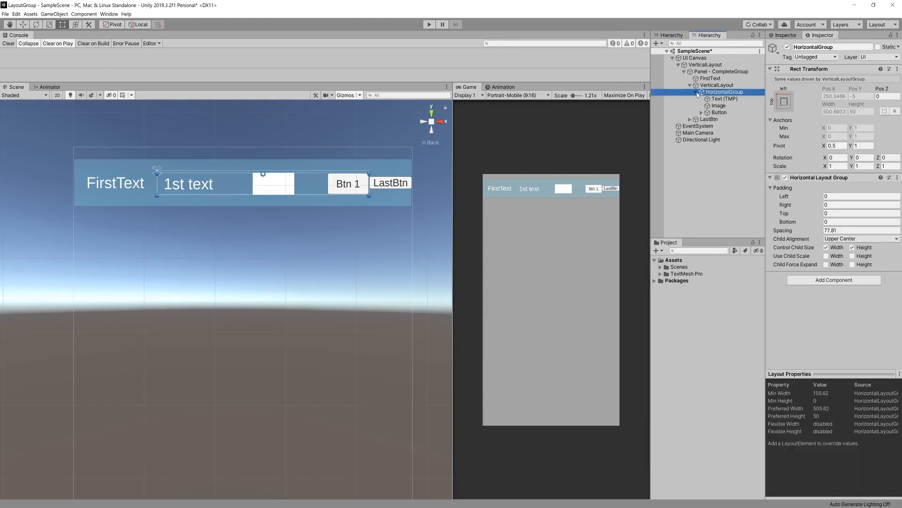
pyautogui.click(697, 93)
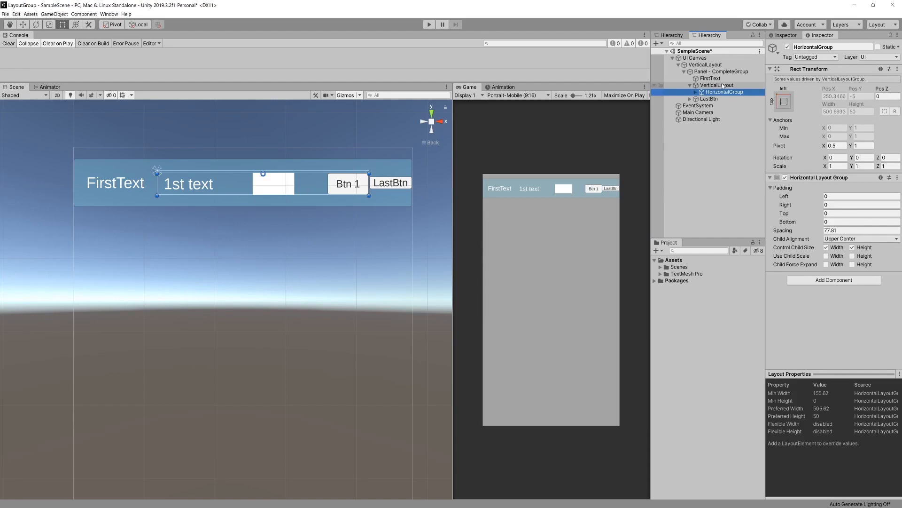
pyautogui.click(724, 86)
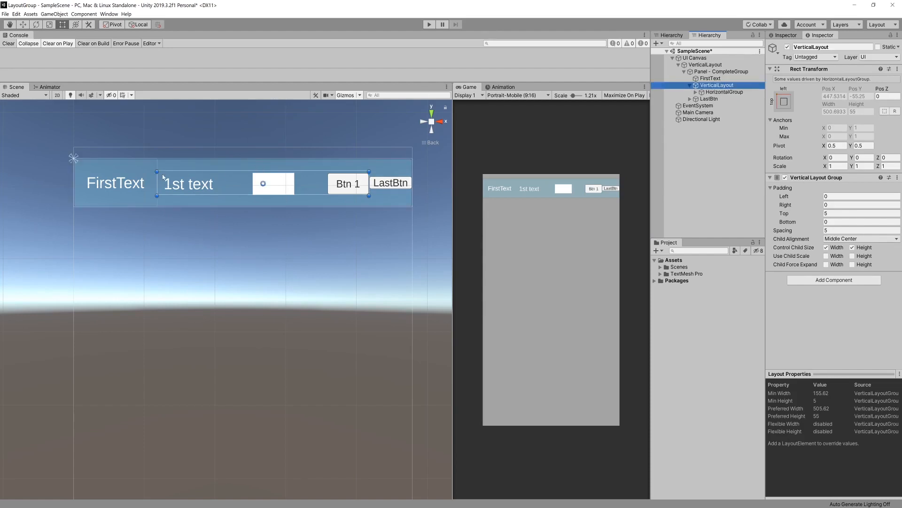
pyautogui.click(718, 92)
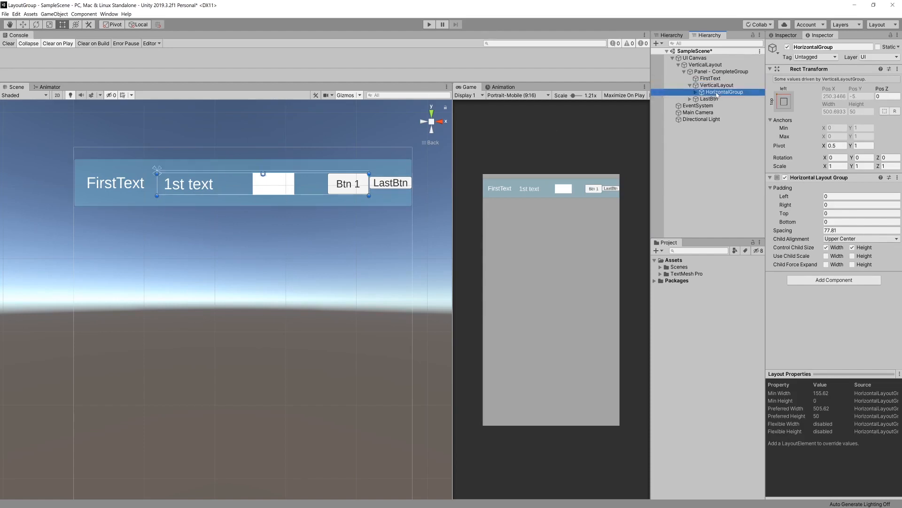
pyautogui.hotkey('ctrl', 'd')
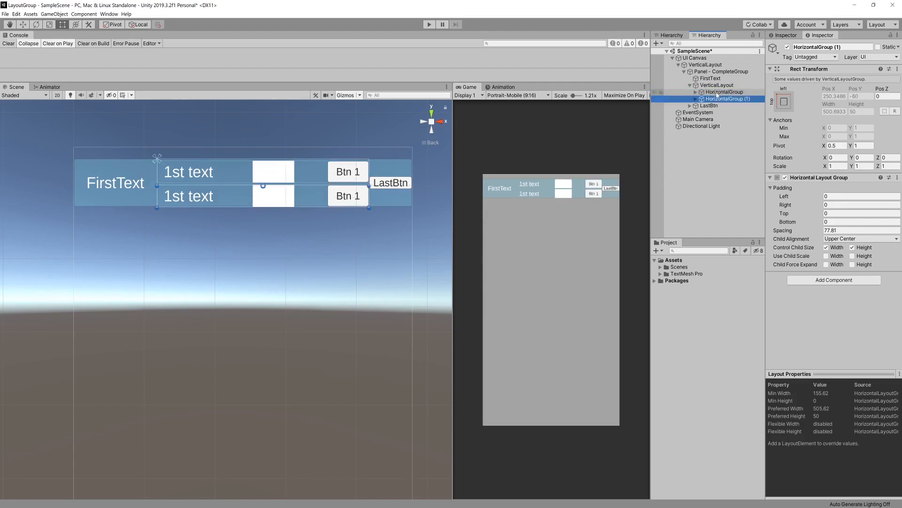
pyautogui.click(717, 85)
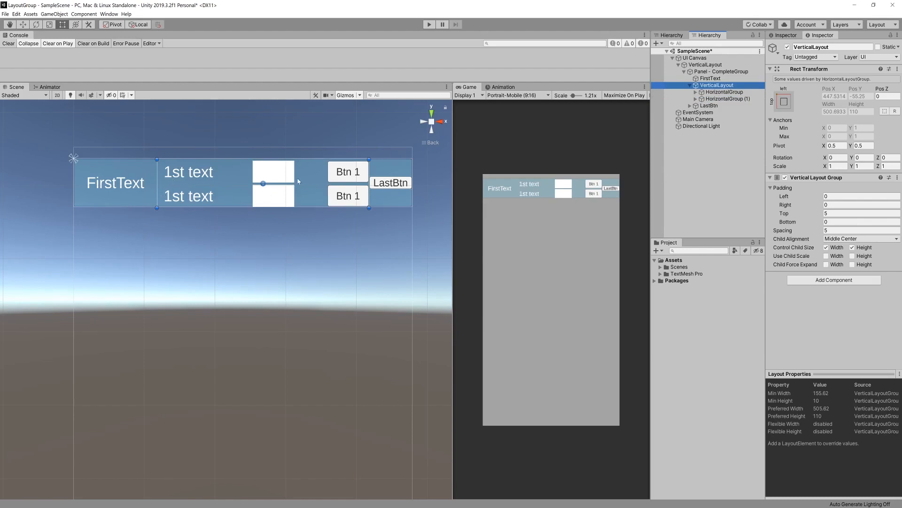
pyautogui.click(724, 100)
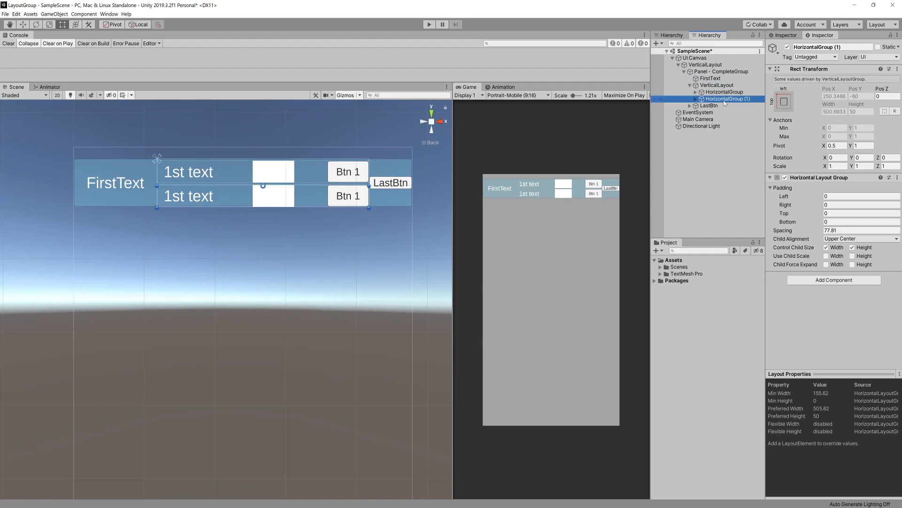
pyautogui.hotkey('ctrl', 'd')
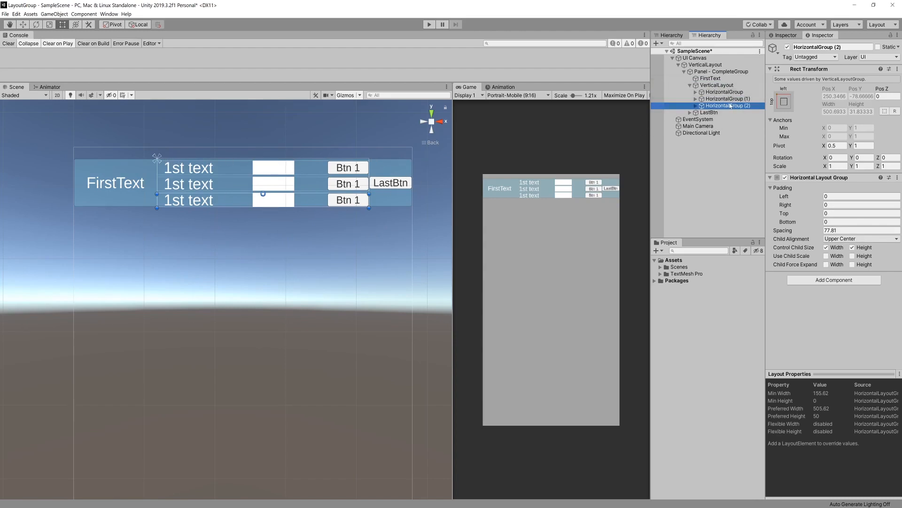
# Step: Duplicate HorizontalGroup (2) ten more times inside the inner VerticalLayout
pyautogui.hotkey('ctrl', 'd')
pyautogui.hotkey('ctrl', 'd')
pyautogui.hotkey('ctrl', 'd')
pyautogui.hotkey('ctrl', 'd')
pyautogui.hotkey('ctrl', 'd')
pyautogui.hotkey('ctrl', 'd')
pyautogui.hotkey('ctrl', 'd')
pyautogui.hotkey('ctrl', 'd')
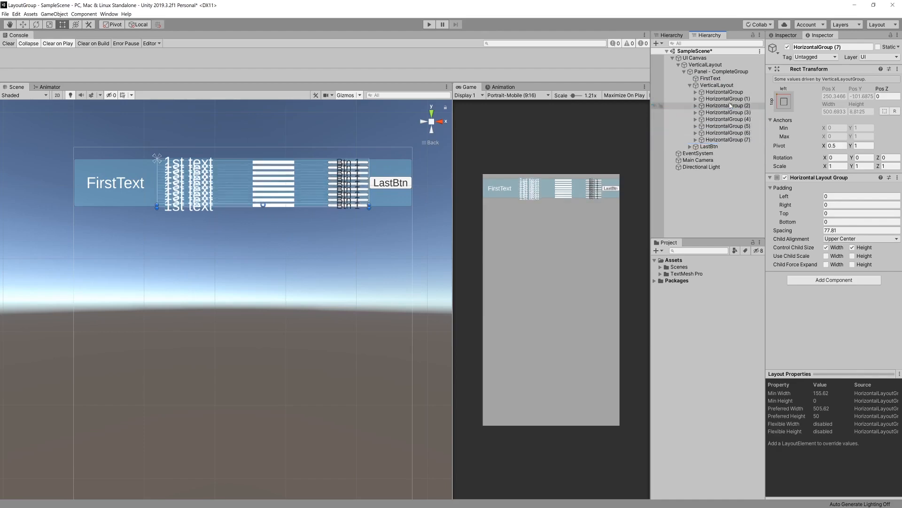
pyautogui.hotkey('ctrl', 'd')
pyautogui.hotkey('ctrl', 'd')
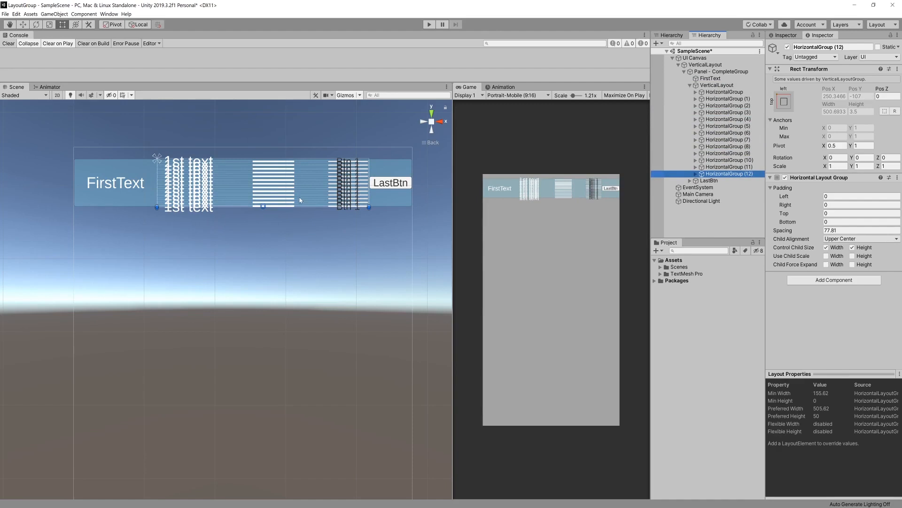
# Step: Undo the last ten row duplications, back to HorizontalGroup (2)
pyautogui.hotkey('ctrl', 'z')
pyautogui.hotkey('ctrl', 'z')
pyautogui.hotkey('ctrl', 'z')
pyautogui.hotkey('ctrl', 'z')
pyautogui.hotkey('ctrl', 'z')
pyautogui.hotkey('ctrl', 'z')
pyautogui.hotkey('ctrl', 'z')
pyautogui.hotkey('ctrl', 'z')
pyautogui.hotkey('ctrl', 'z')
pyautogui.hotkey('ctrl', 'z')
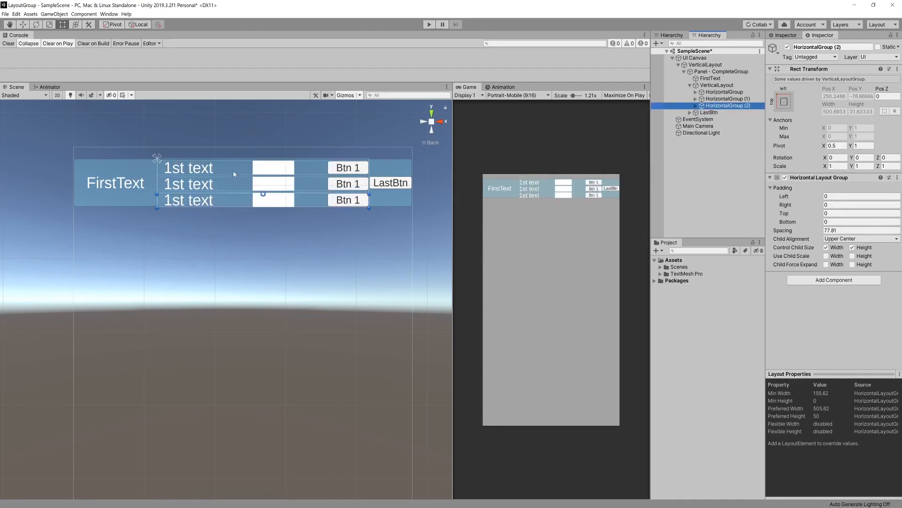
# Step: Try duplicating Panel - CompleteGroup twice under the outer VerticalLayout, and delete both copies
pyautogui.click(717, 86)
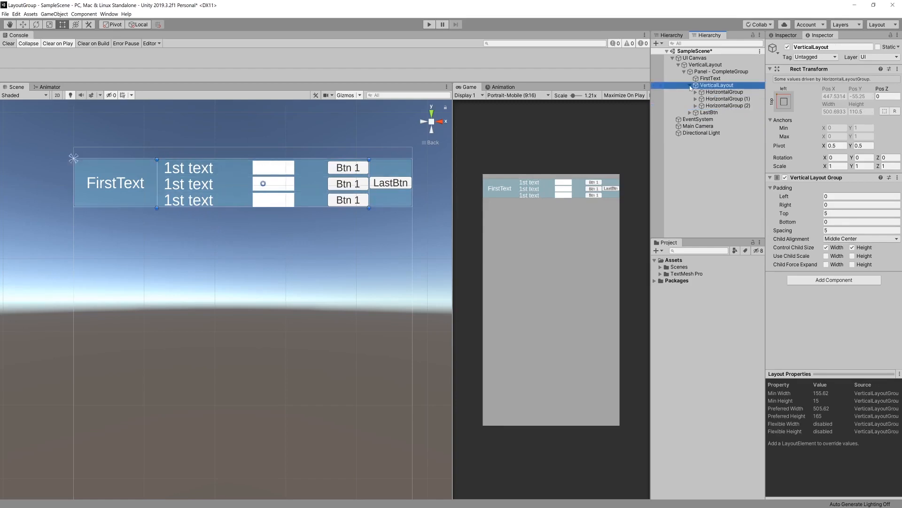
pyautogui.click(690, 85)
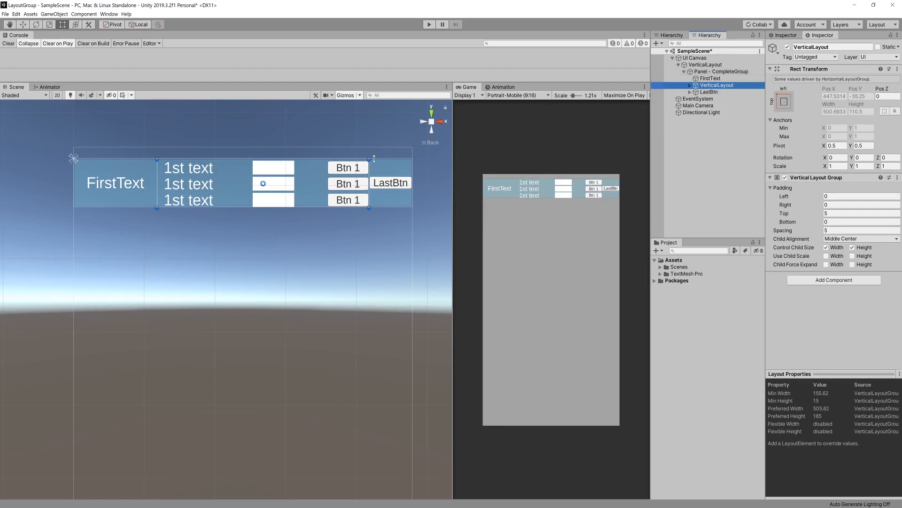
pyautogui.click(721, 72)
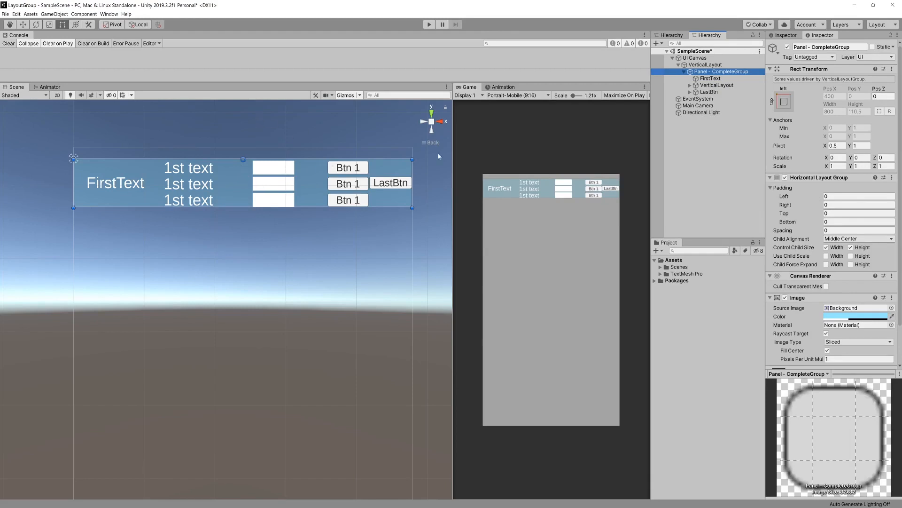
pyautogui.click(684, 71)
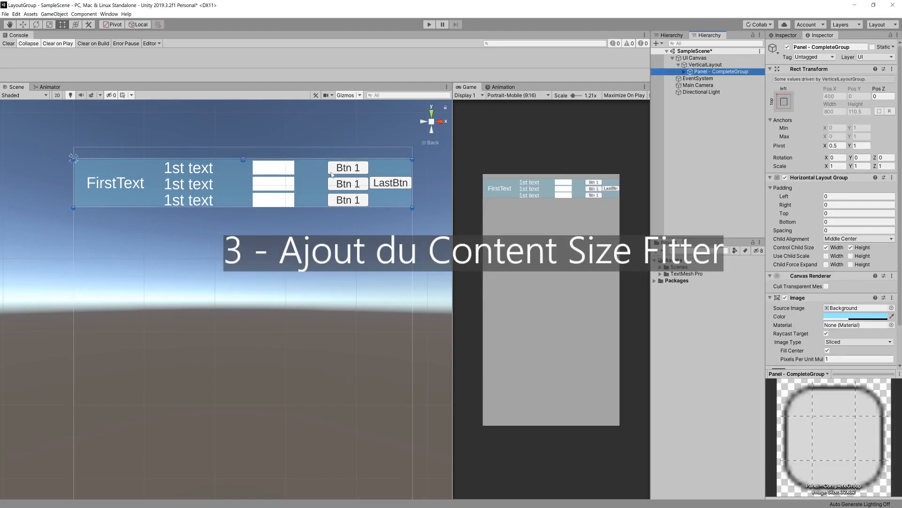
pyautogui.hotkey('ctrl', 'd')
pyautogui.hotkey('ctrl', 'd')
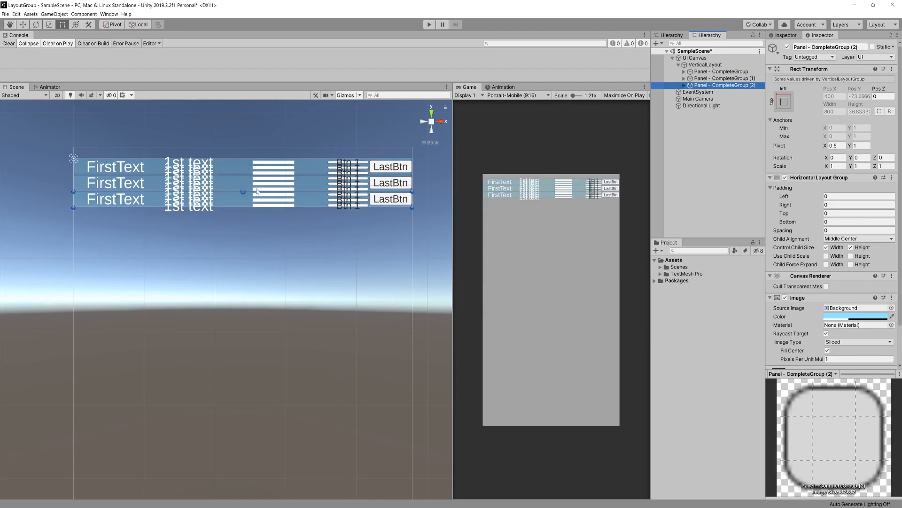
pyautogui.press('Delete')
pyautogui.press('Delete')
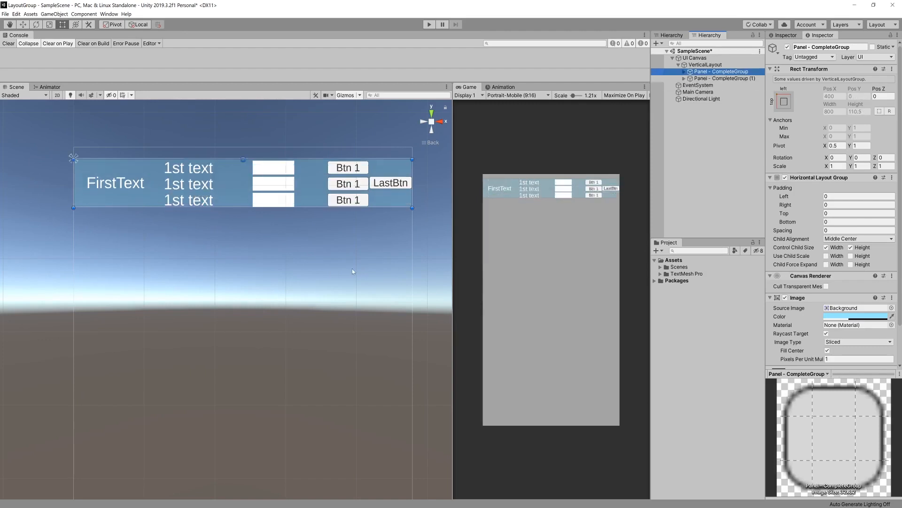
# Step: Add a Content Size Fitter component to the outer VerticalLayout under UI Canvas
pyautogui.click(704, 65)
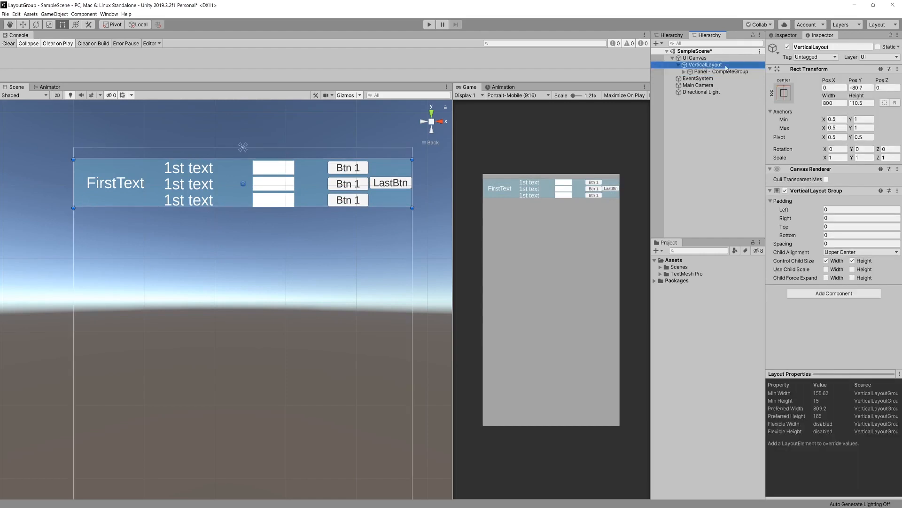
pyautogui.scroll(-3, 265, 141)
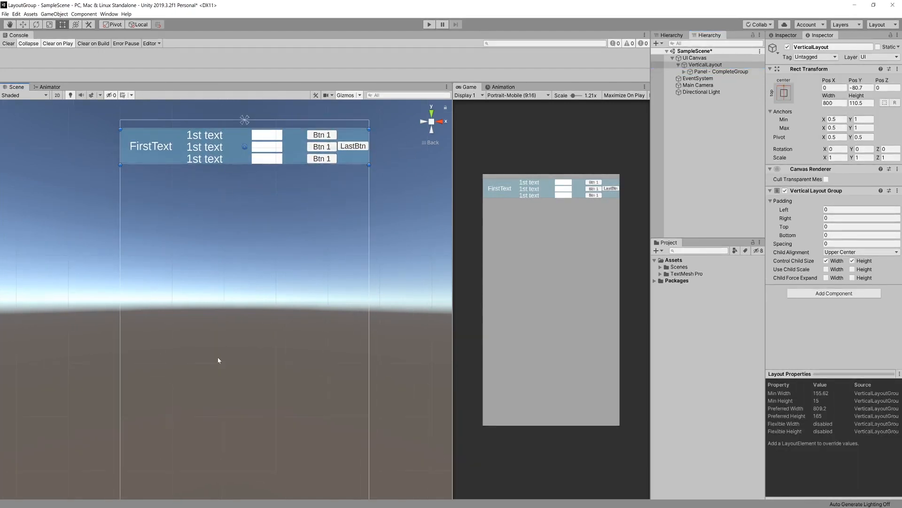
pyautogui.moveTo(218, 360); pyautogui.dragTo(248, 339, button='middle')
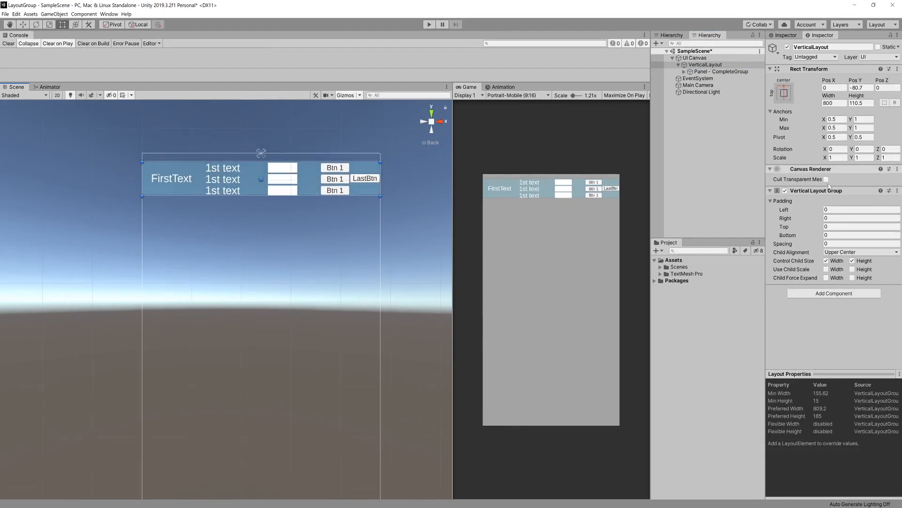
pyautogui.click(826, 294)
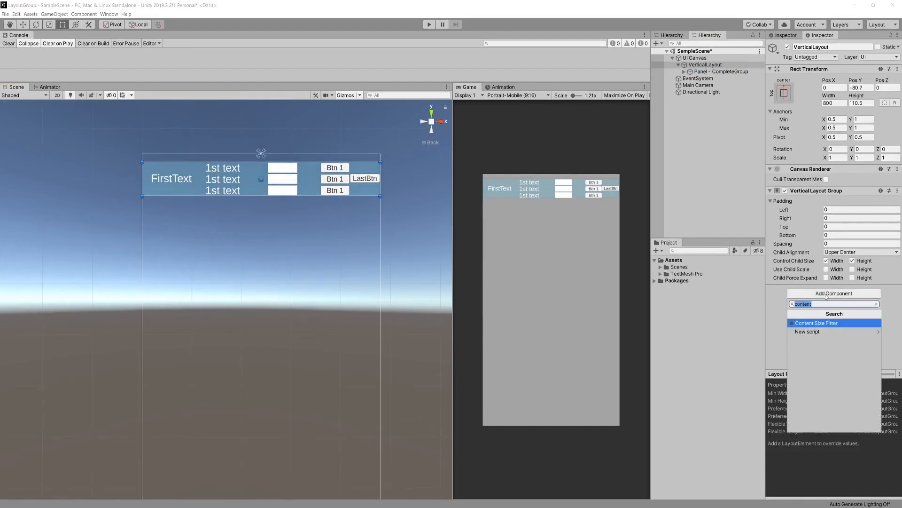
pyautogui.press('Return')
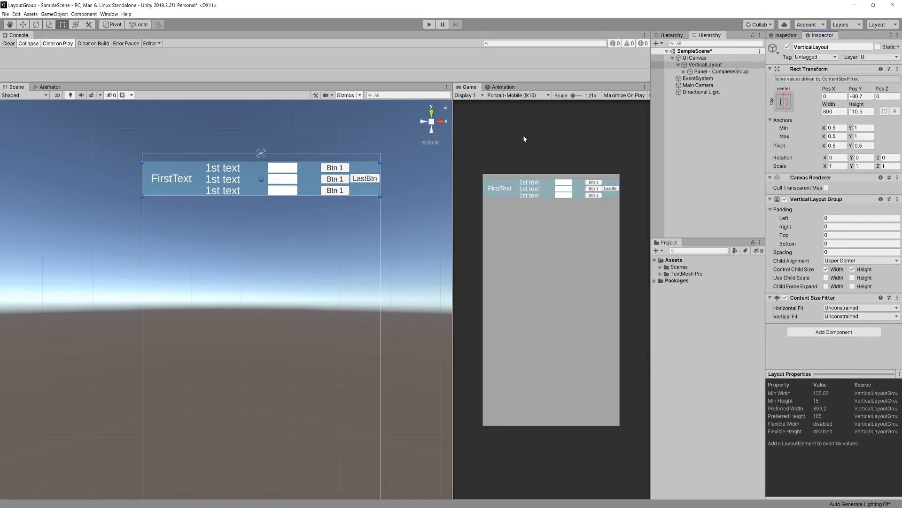
# Step: Set the Vertical Fit of the outer VerticalLayout's Content Size Fitter to Preferred Size
pyautogui.click(701, 66)
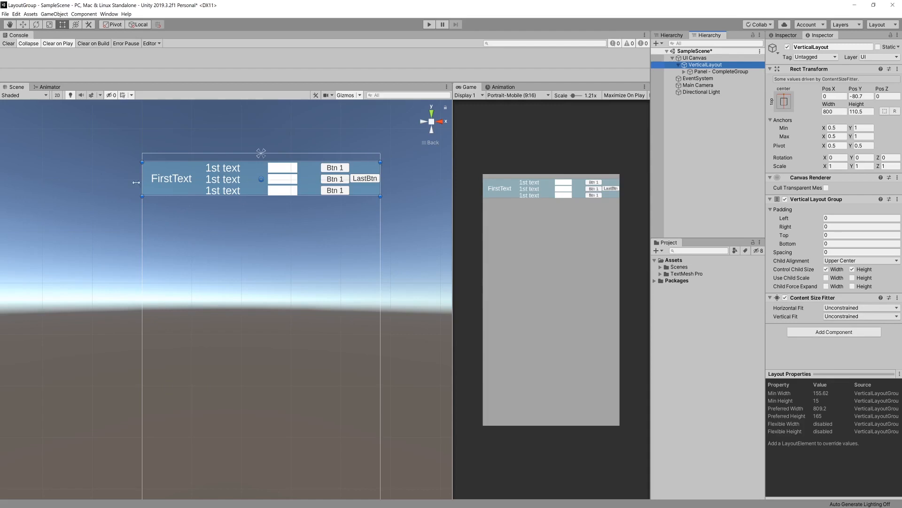
pyautogui.click(837, 317)
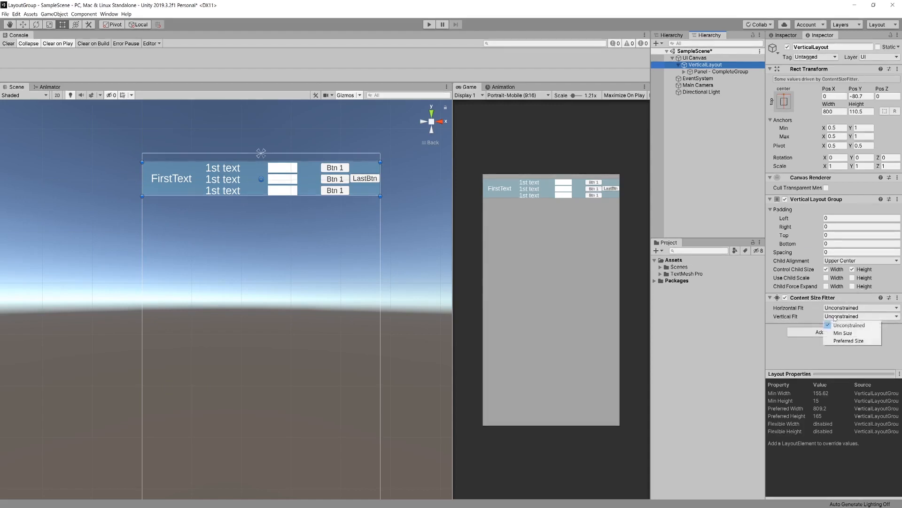
pyautogui.click(853, 341)
pyautogui.moveTo(302, 184); pyautogui.dragTo(264, 210, button='middle')
pyautogui.scroll(3, 312, 201)
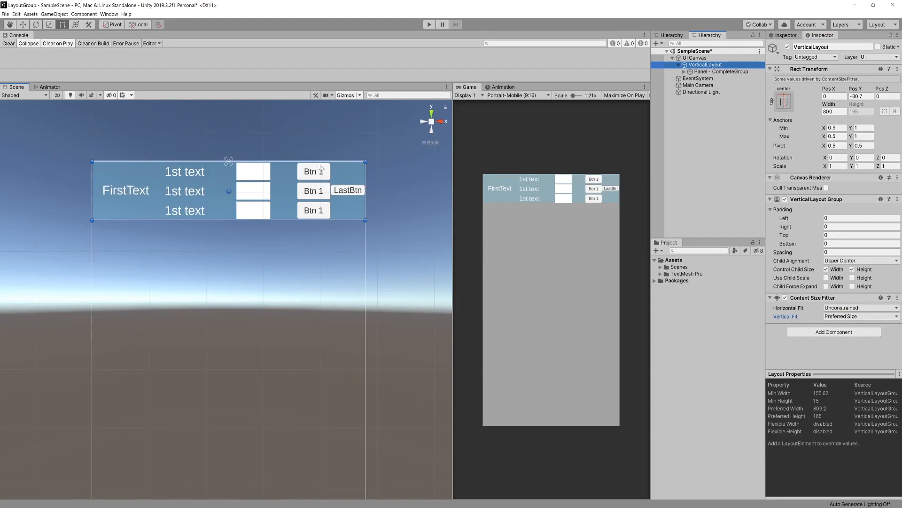
pyautogui.click(577, 178)
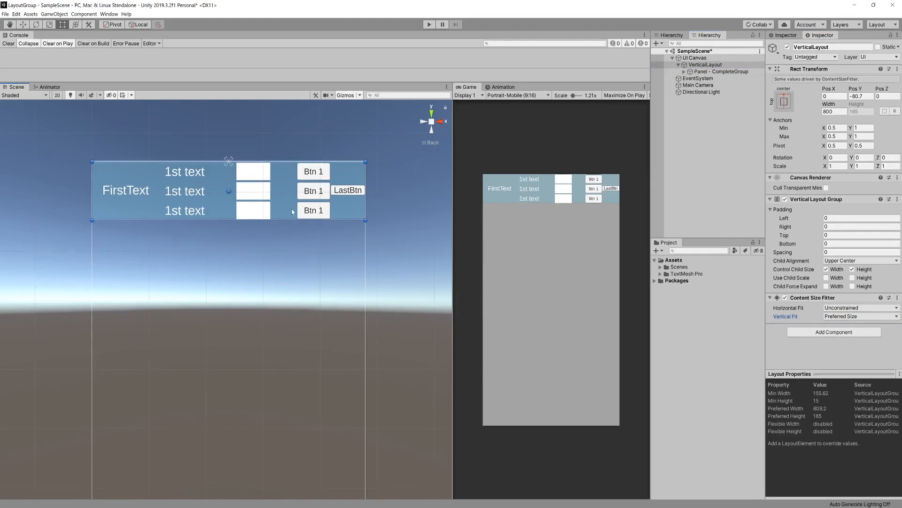
# Step: Duplicate Panel - CompleteGroup five times under the outer VerticalLayout
pyautogui.scroll(-2, 291, 209)
pyautogui.moveTo(340, 241); pyautogui.dragTo(375, 203, button='middle')
pyautogui.scroll(-2, 335, 204)
pyautogui.moveTo(314, 209); pyautogui.dragTo(344, 192, button='middle')
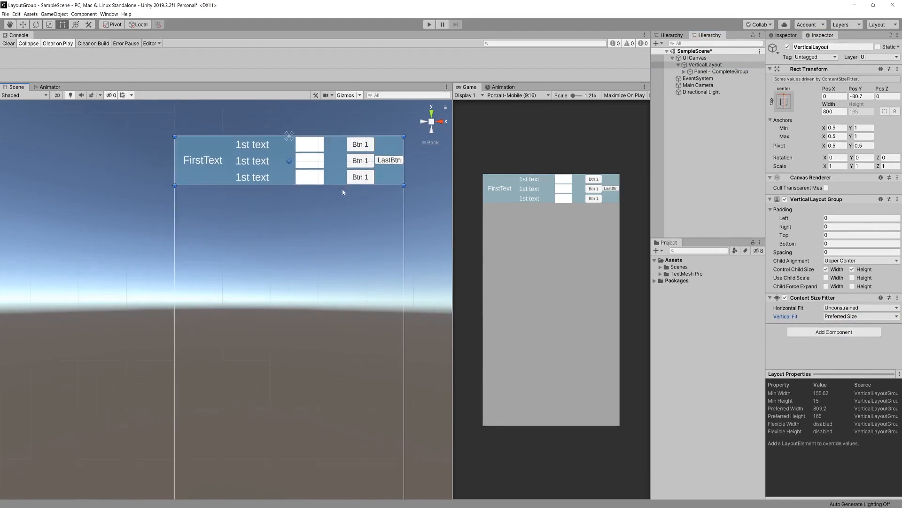
pyautogui.click(705, 71)
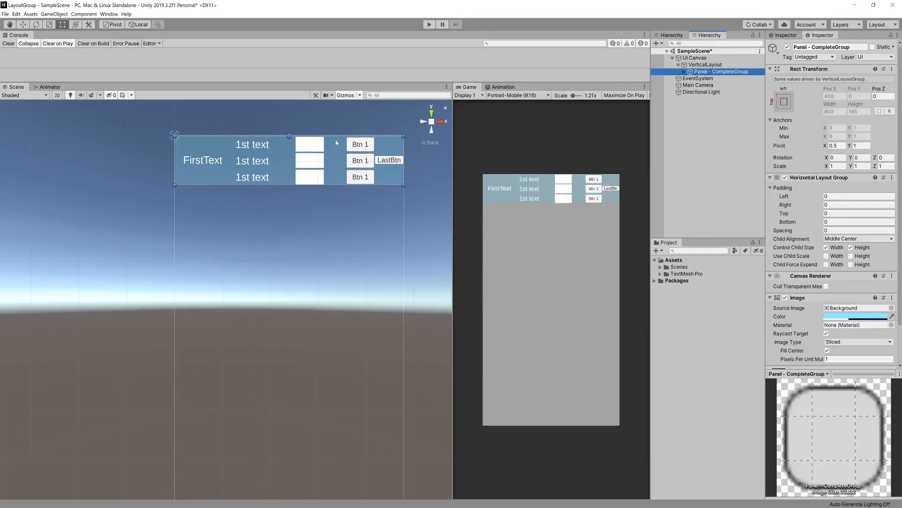
pyautogui.hotkey('ctrl', 'd')
pyautogui.hotkey('ctrl', 'd')
pyautogui.hotkey('ctrl', 'd')
pyautogui.hotkey('ctrl', 'd')
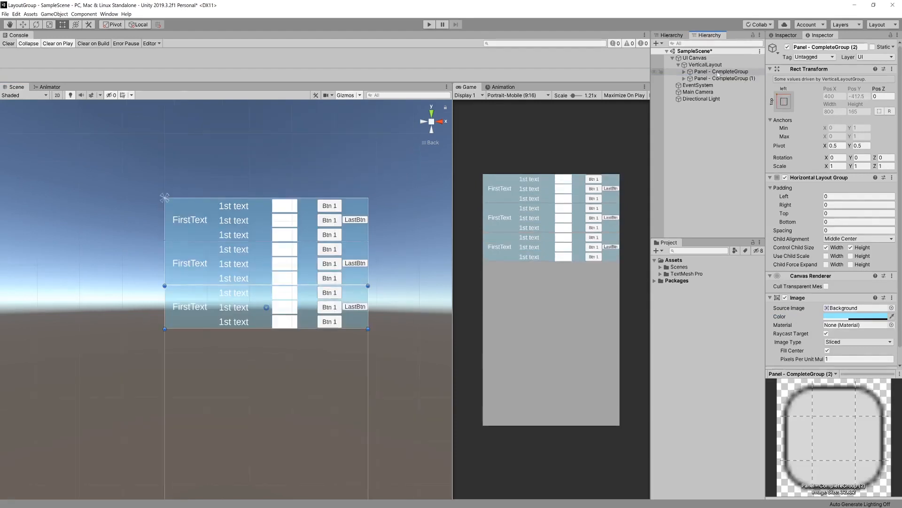
pyautogui.hotkey('ctrl', 'd')
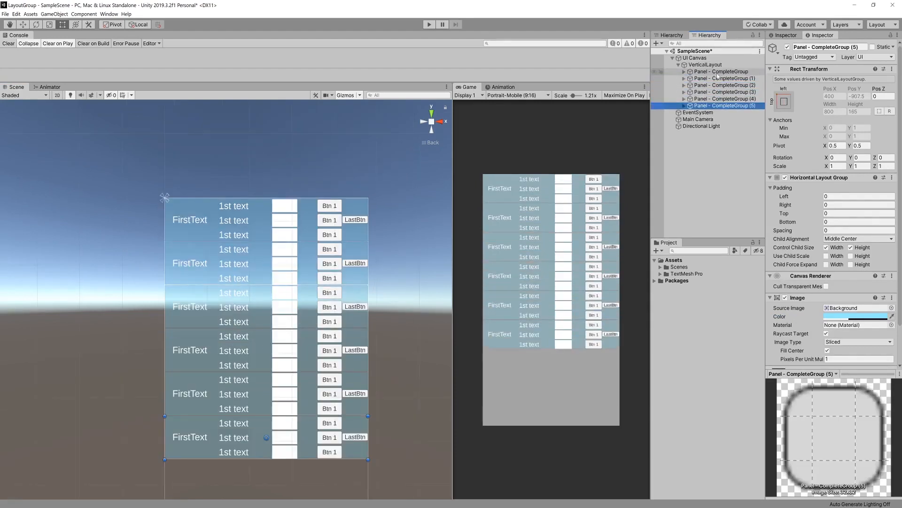
# Step: Delete the five copies of Panel - CompleteGroup, keeping only the original
pyautogui.press('Delete')
pyautogui.press('Delete')
pyautogui.press('Delete')
pyautogui.press('Delete')
pyautogui.press('Delete')
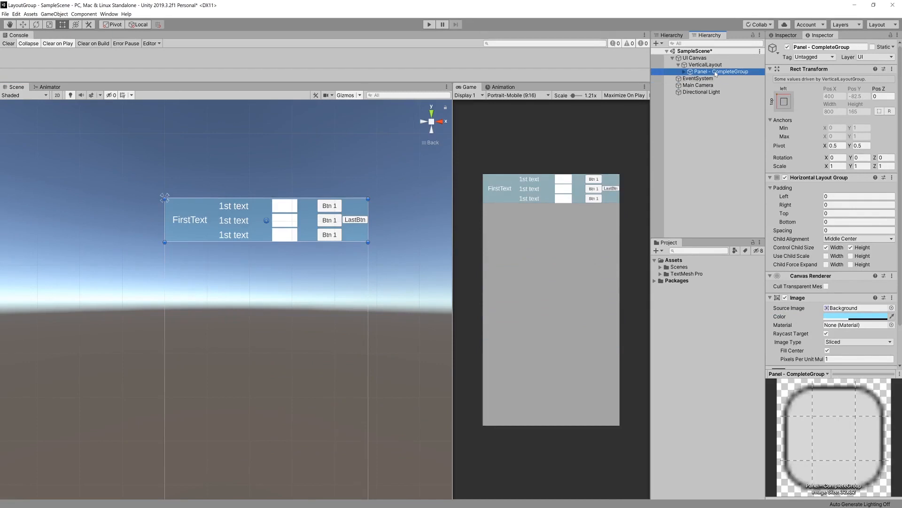
# Step: Duplicate Panel - CompleteGroup once and select the VerticalLayout inside the copy
pyautogui.hotkey('ctrl', 'd')
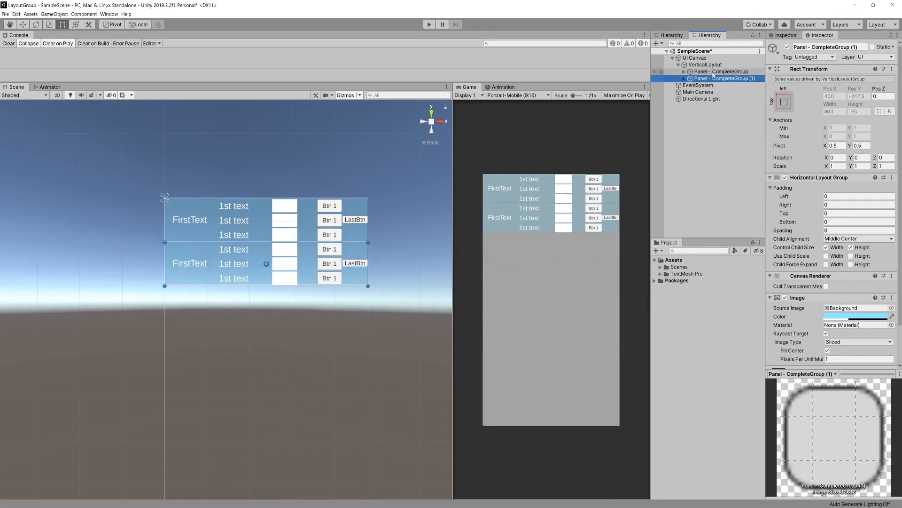
pyautogui.click(684, 78)
pyautogui.click(708, 92)
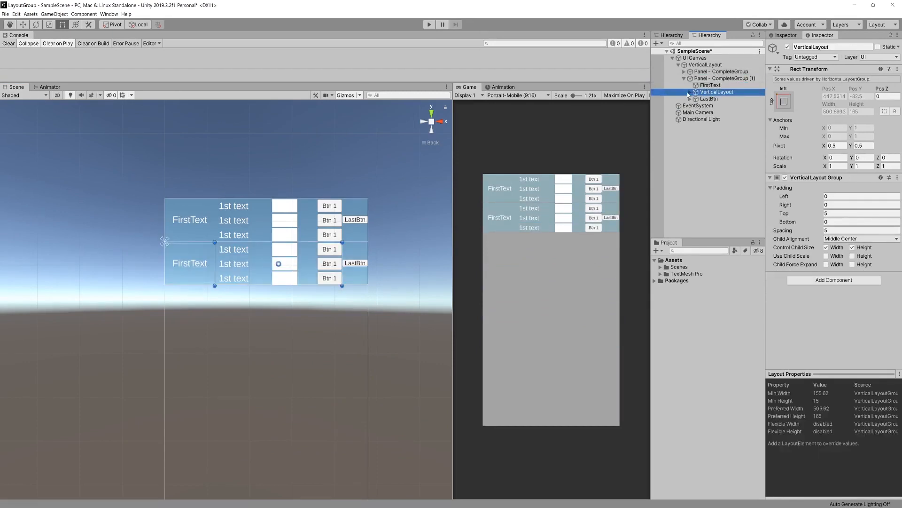
# Step: Delete HorizontalGroup (1) and HorizontalGroup (2) from the VerticalLayout inside Panel - CompleteGroup (1)
pyautogui.click(690, 93)
pyautogui.click(726, 106)
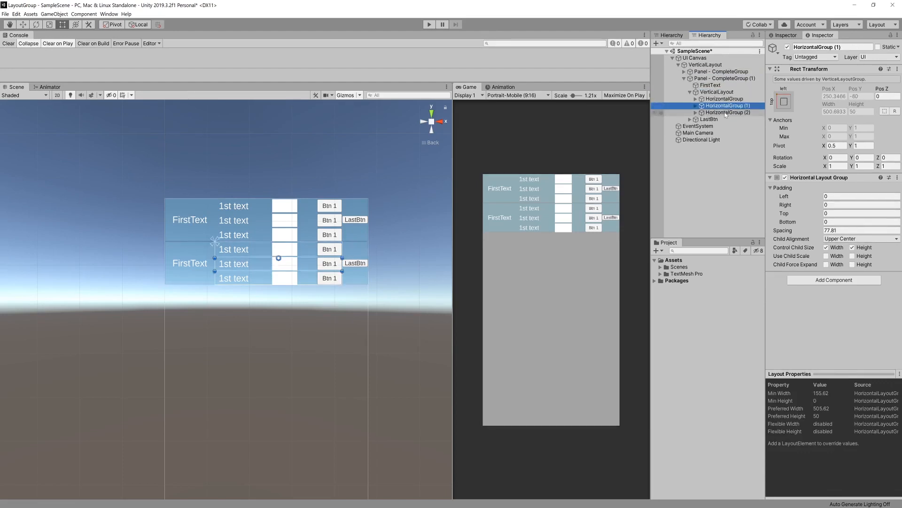
pyautogui.keyDown('shift'); pyautogui.click(726, 113); pyautogui.keyUp('shift')
pyautogui.press('Delete')
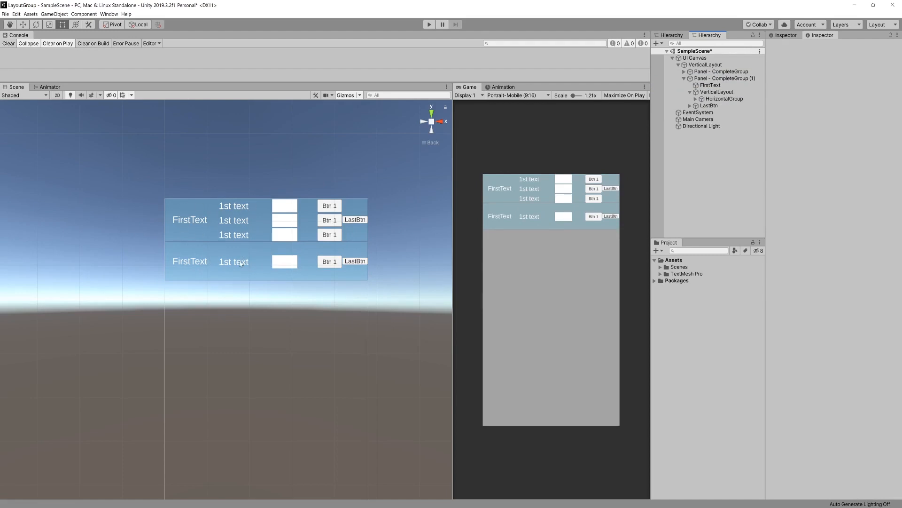
# Step: Set the Layout Element Preferred Height of FirstText in Panel - CompleteGroup (1) to 100
pyautogui.click(711, 101)
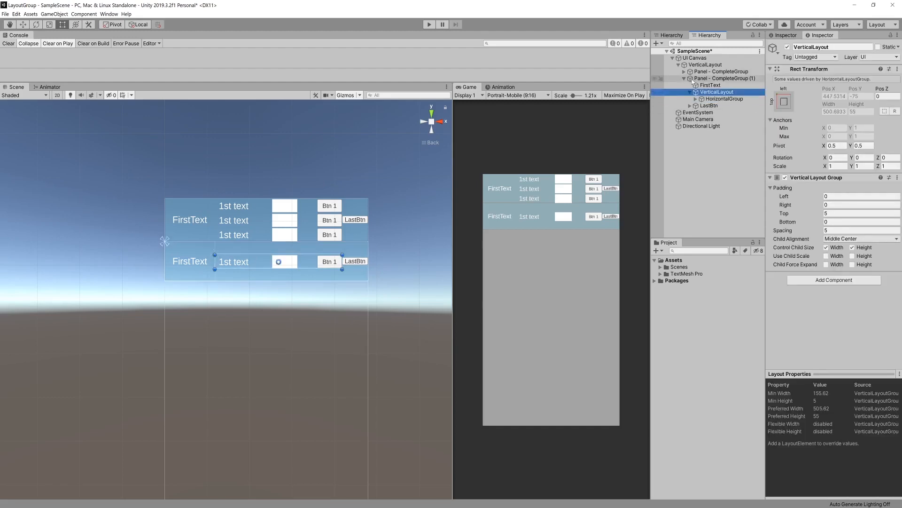
pyautogui.click(710, 79)
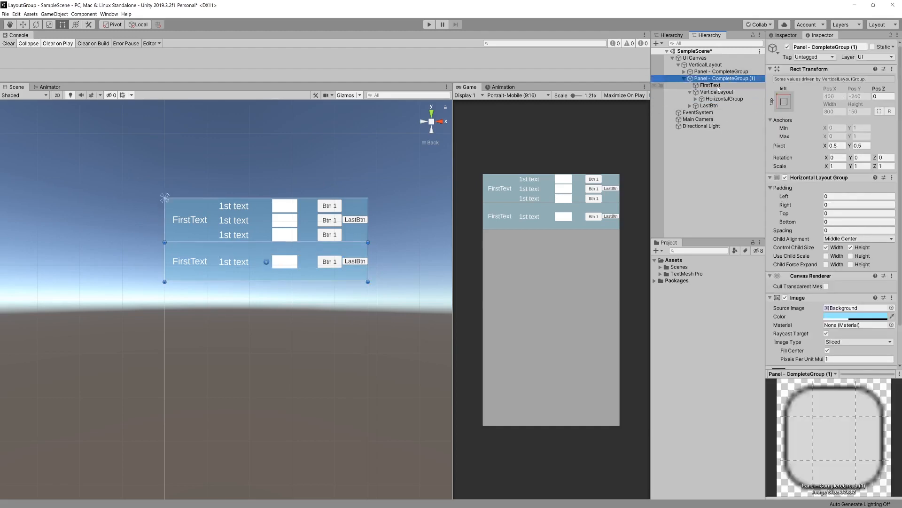
pyautogui.click(710, 85)
pyautogui.scroll(5, 191, 286)
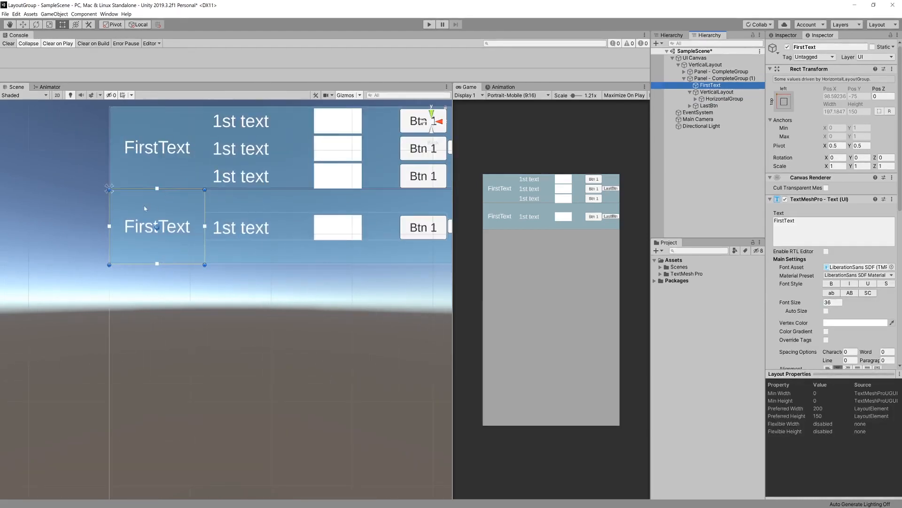
pyautogui.scroll(-10, 835, 274)
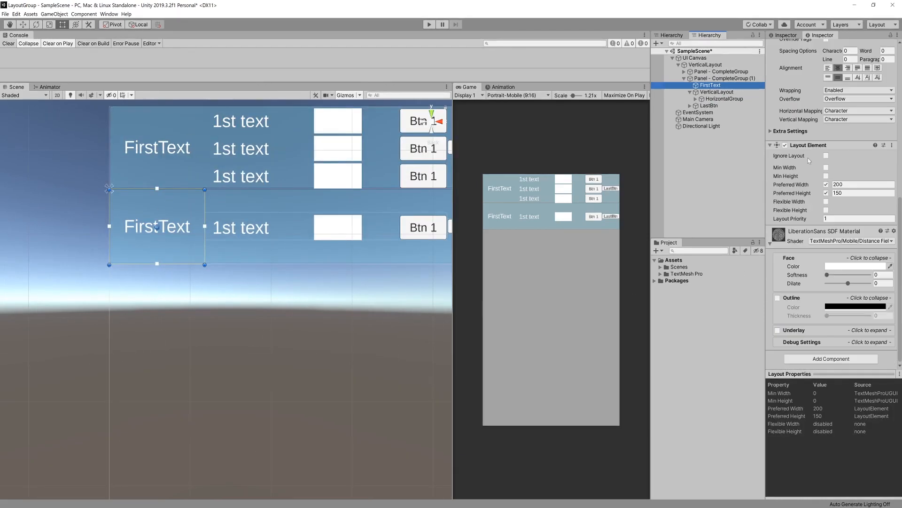
pyautogui.click(846, 193)
pyautogui.scroll(-2, 191, 260)
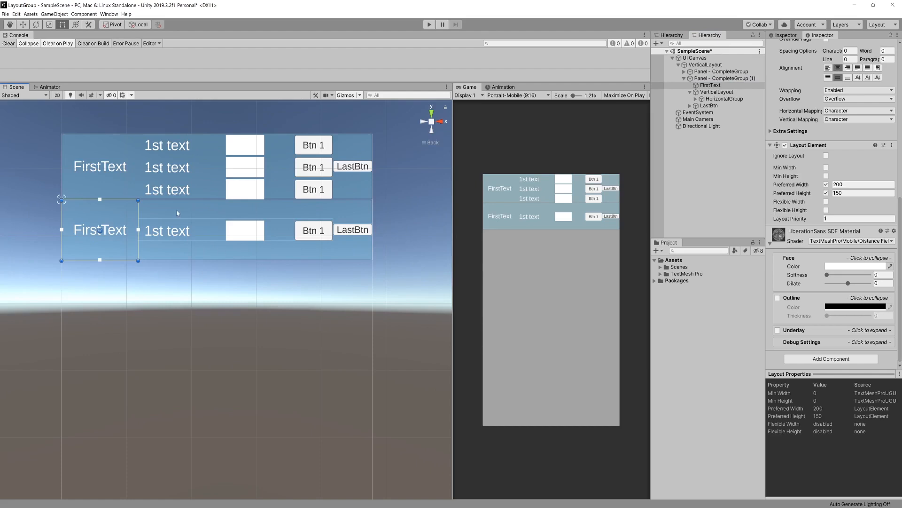
pyautogui.moveTo(214, 237)
pyautogui.mouseDown(button='middle')
pyautogui.moveTo(280, 255)
pyautogui.moveTo(224, 248)
pyautogui.mouseUp(button='middle')
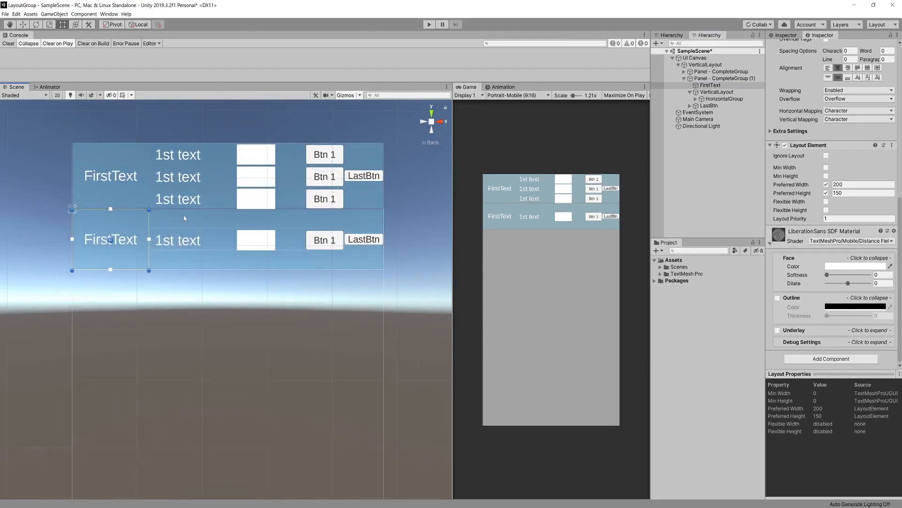
pyautogui.click(792, 194)
pyautogui.write('100')
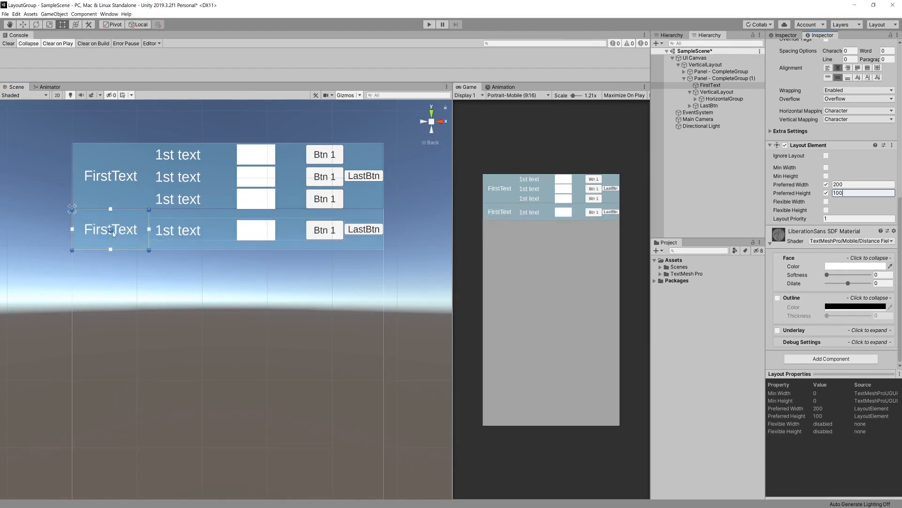
pyautogui.moveTo(114, 235); pyautogui.dragTo(115, 255, button='middle')
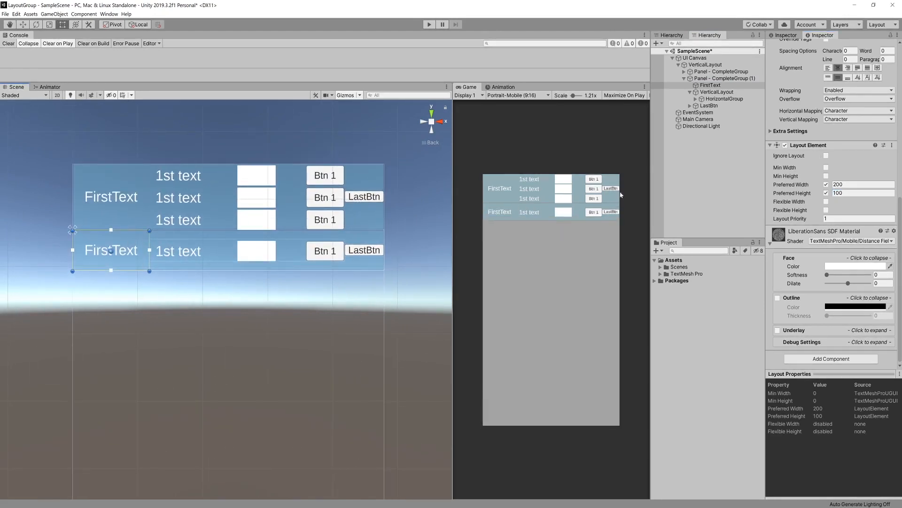
# Step: Duplicate HorizontalGroup twice under the VerticalLayout inside Panel - CompleteGroup (1)
pyautogui.click(724, 99)
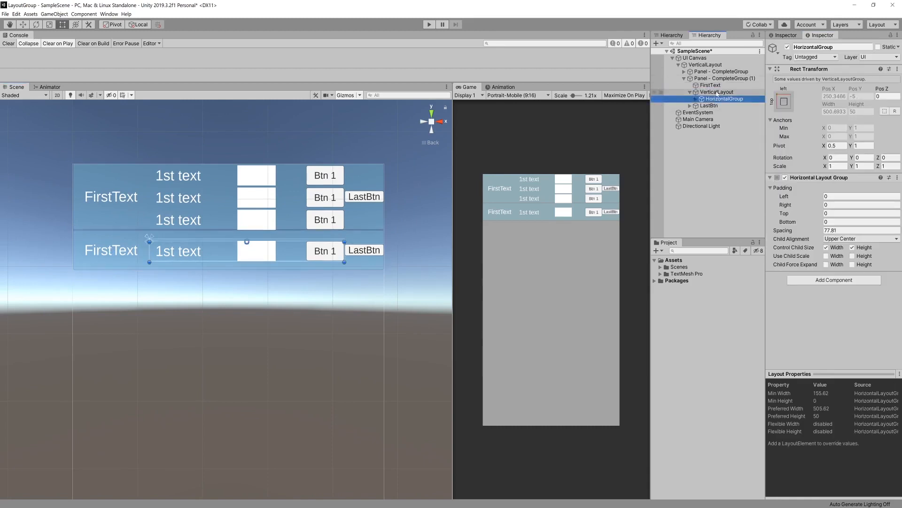
pyautogui.click(716, 92)
pyautogui.click(720, 99)
pyautogui.hotkey('ctrl', 'd')
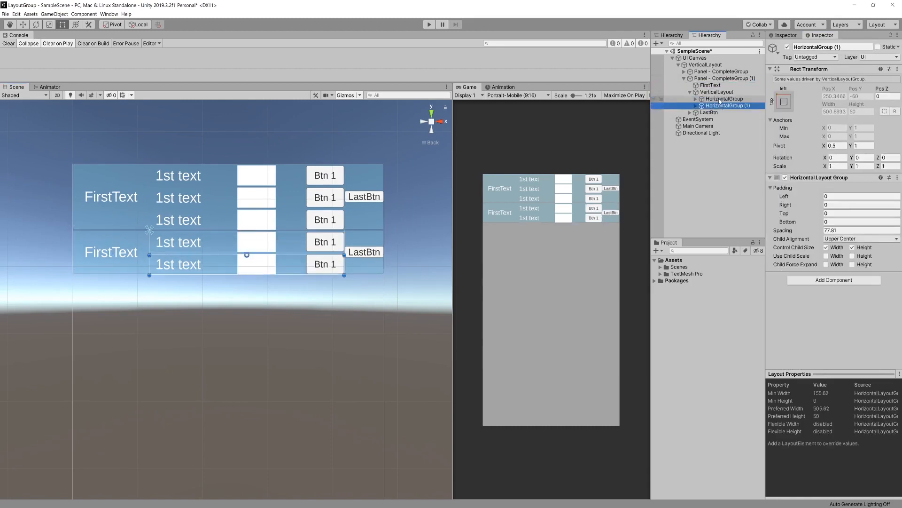
pyautogui.hotkey('ctrl', 'd')
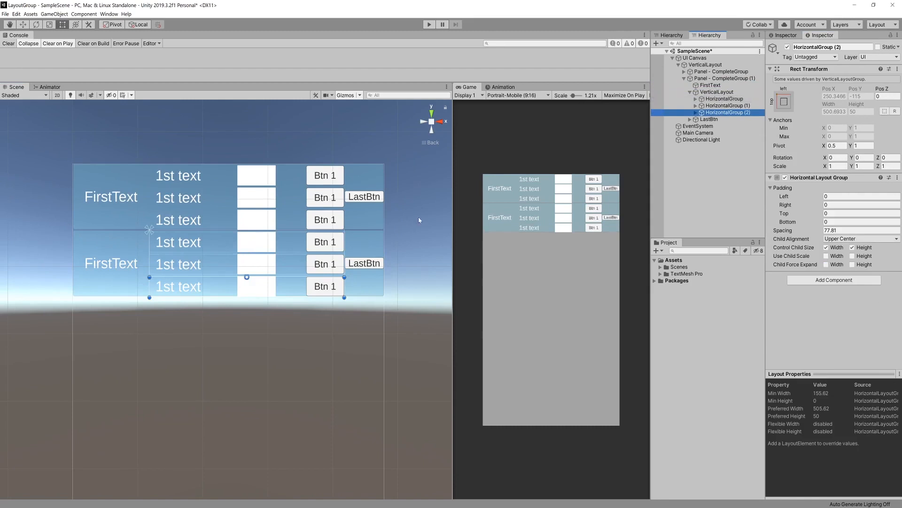
# Step: Delete the two HorizontalGroup copies from Panel - CompleteGroup (1), keeping only the original row
pyautogui.keyDown('shift'); pyautogui.click(723, 106); pyautogui.keyUp('shift')
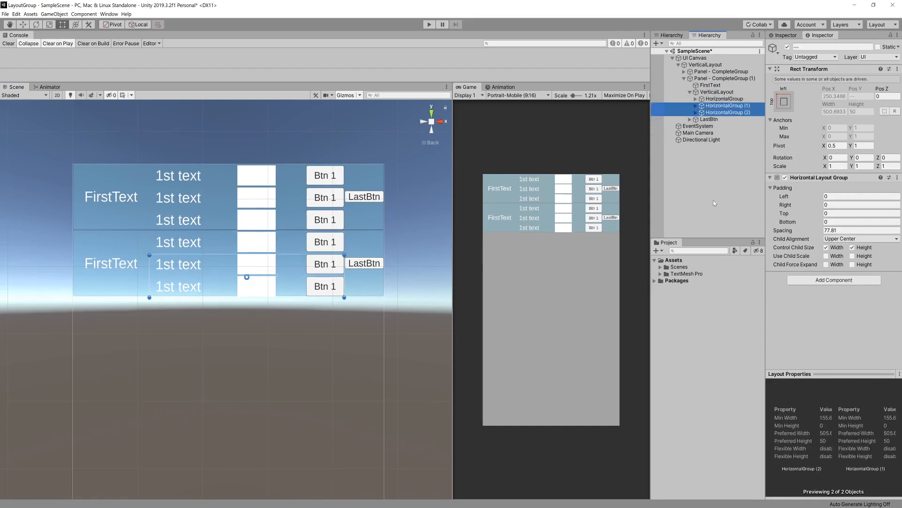
pyautogui.press('Delete')
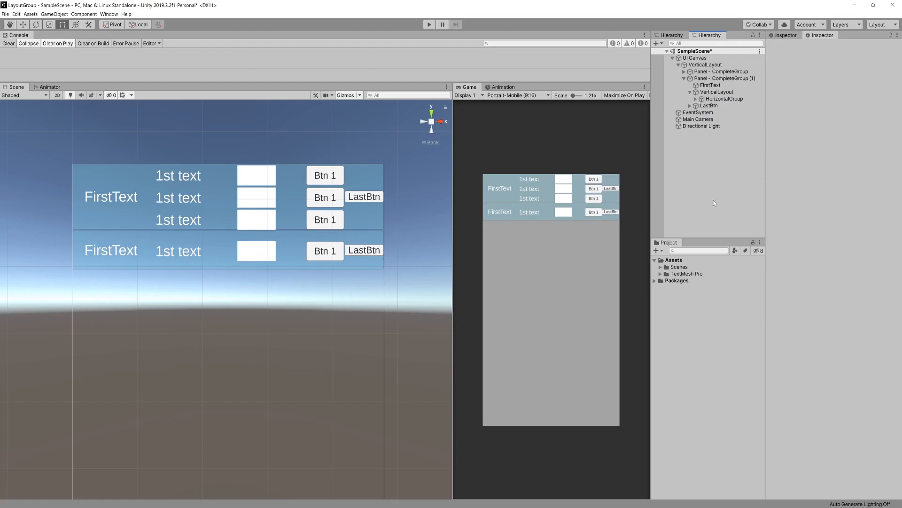
# Step: Duplicate the three-row Panel - CompleteGroup and the single-row Panel - CompleteGroup (1) once each
pyautogui.click(684, 79)
pyautogui.click(710, 71)
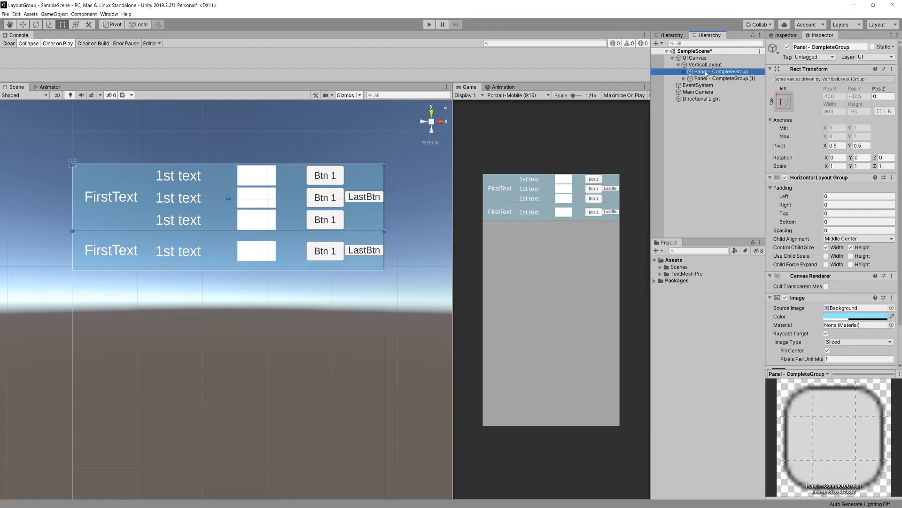
pyautogui.hotkey('ctrl', 'd')
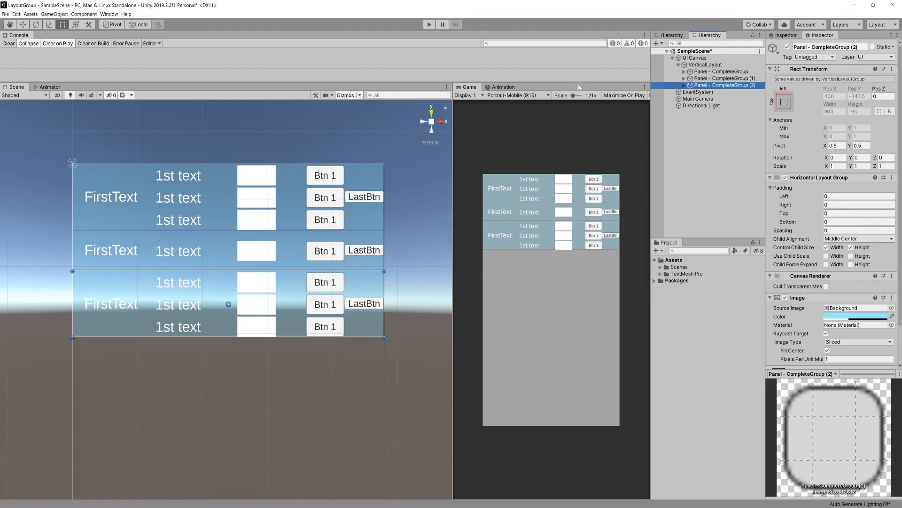
pyautogui.click(201, 260)
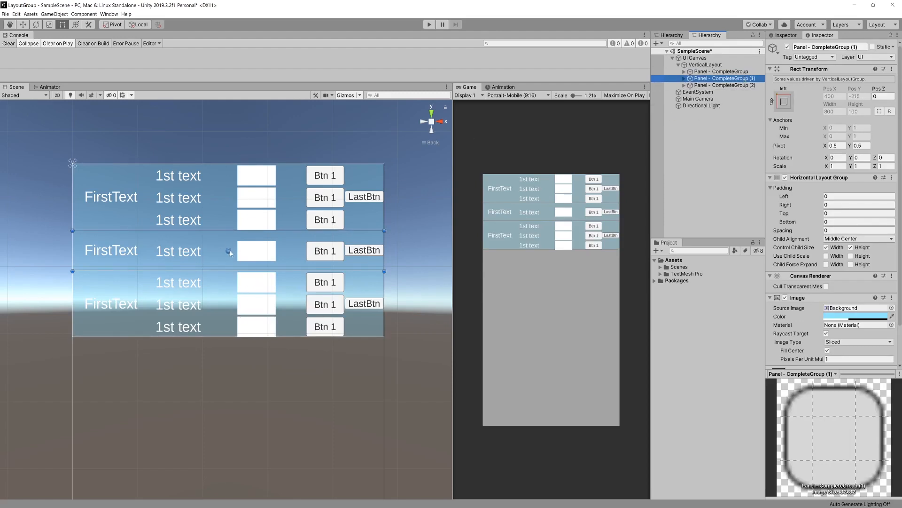
pyautogui.hotkey('ctrl', 'd')
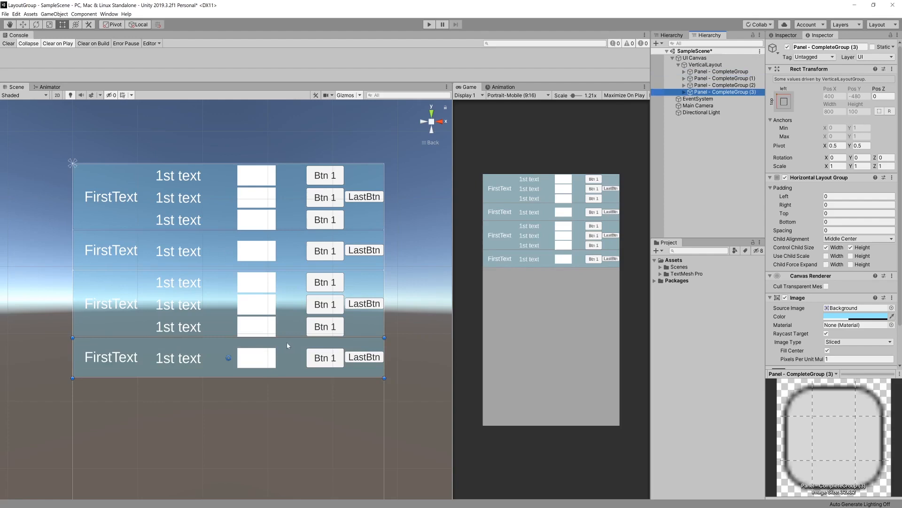
# Step: Duplicate HorizontalGroup once under the VerticalLayout inside Panel - CompleteGroup (3)
pyautogui.click(685, 91)
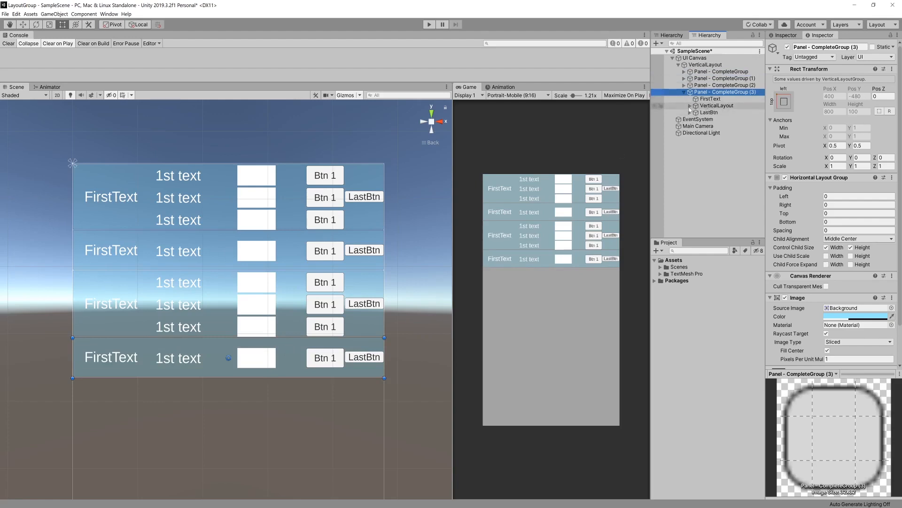
pyautogui.click(690, 106)
pyautogui.click(724, 112)
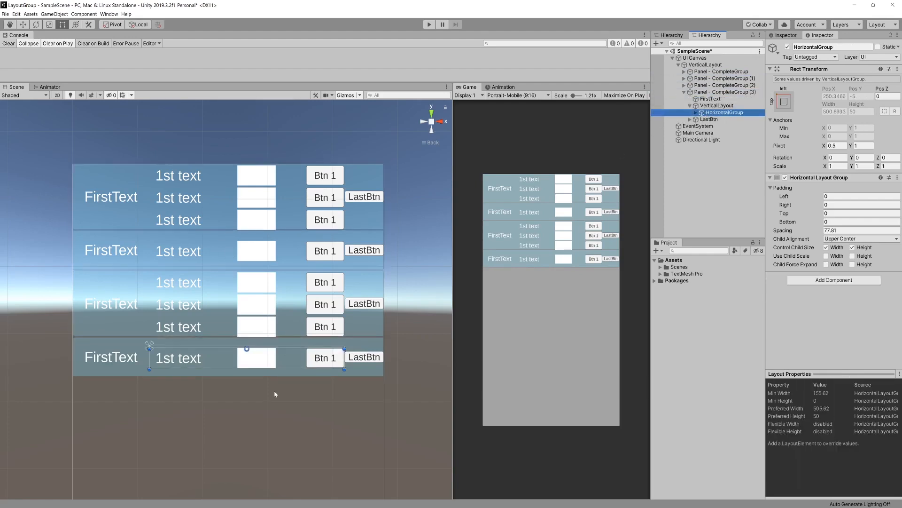
pyautogui.hotkey('ctrl', 'd')
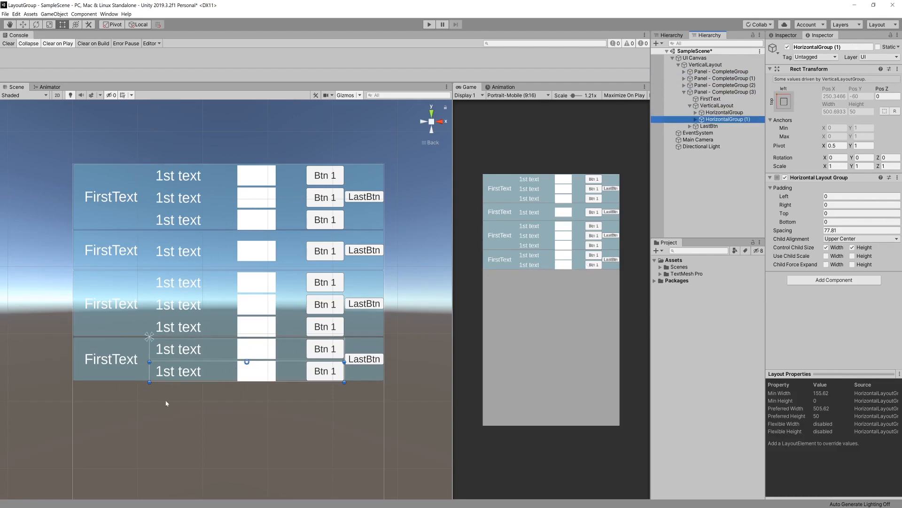
# Step: Select the outer VerticalLayout and examine how its bounds fit the stacked panels
pyautogui.scroll(-3, 159, 317)
pyautogui.moveTo(159, 318); pyautogui.dragTo(208, 275, button='middle')
pyautogui.scroll(-8, 235, 291)
pyautogui.moveTo(278, 323); pyautogui.dragTo(281, 274, button='middle')
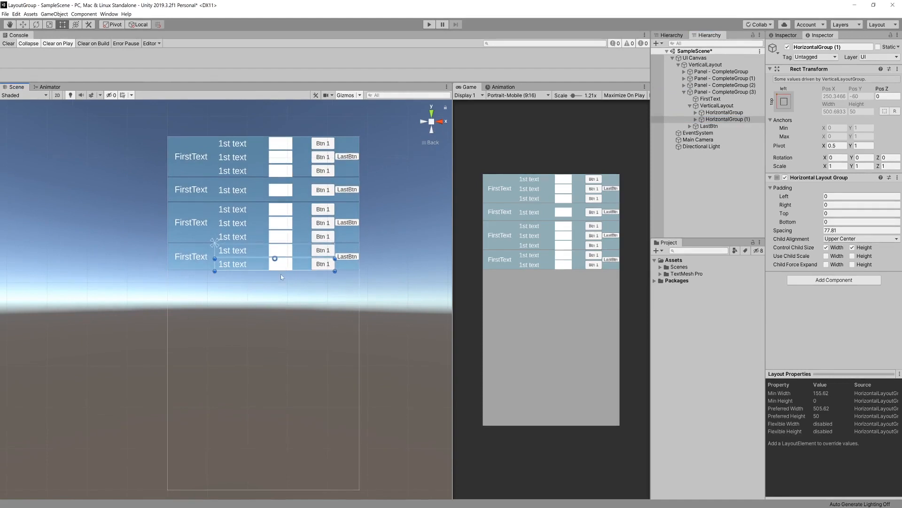
pyautogui.click(694, 65)
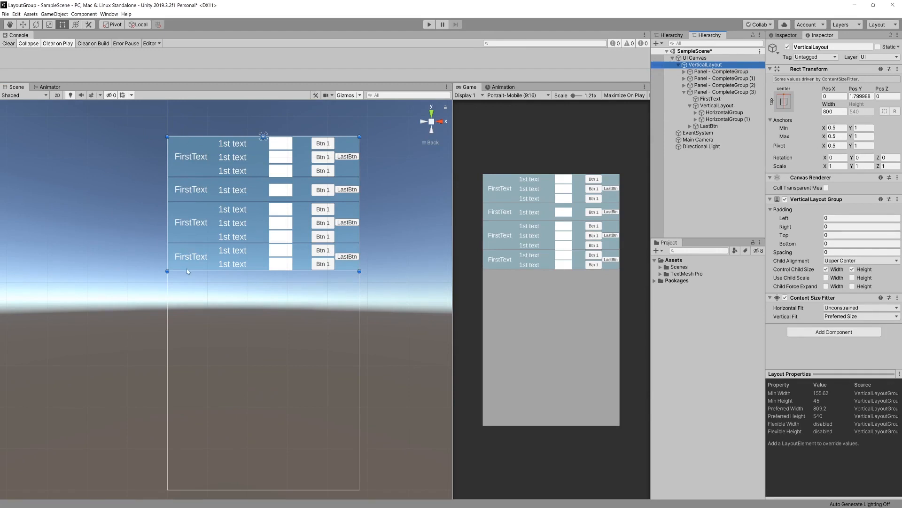
pyautogui.moveTo(187, 270); pyautogui.dragTo(190, 365)
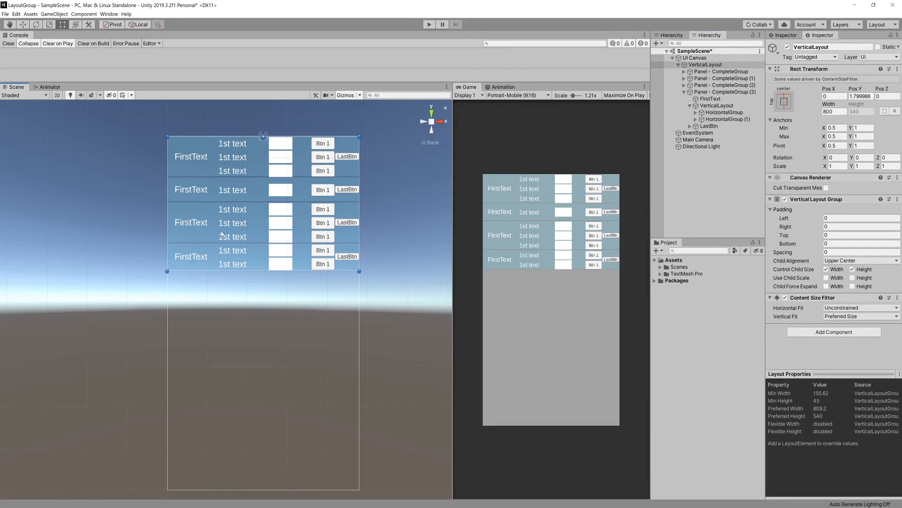
# Step: Collapse Panel - CompleteGroup (3) in the hierarchy and duplicate it once
pyautogui.click(690, 106)
pyautogui.click(684, 92)
pyautogui.click(708, 92)
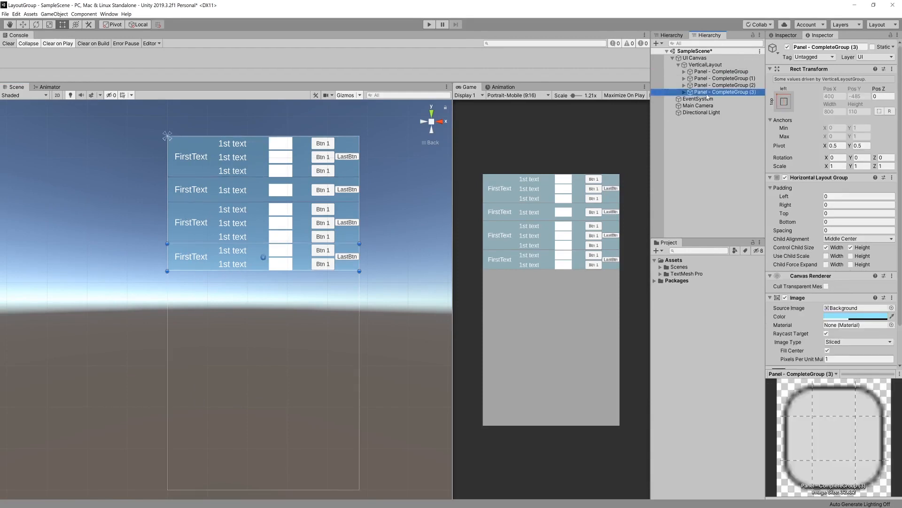
pyautogui.hotkey('ctrl', 'd')
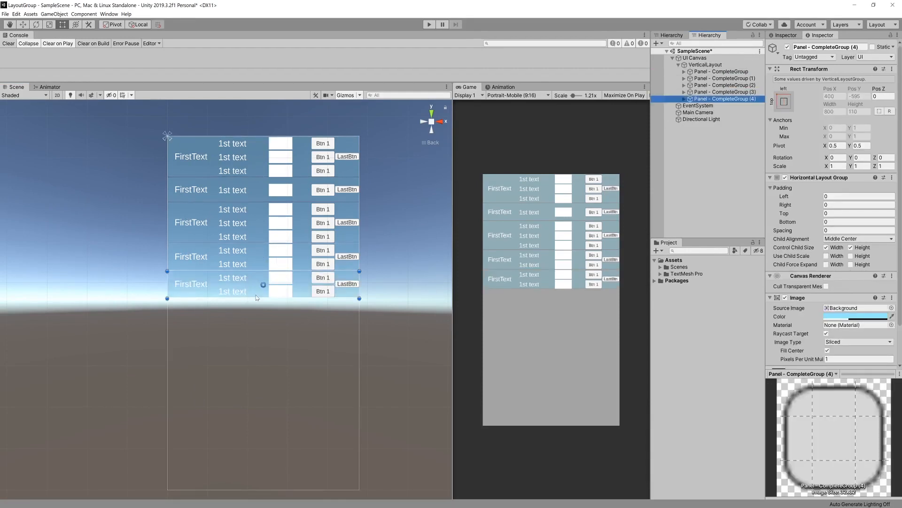
# Step: Set the outer VerticalLayout's Spacing to 15.82, with Left padding 19 and Right padding 17
pyautogui.press('Up')
pyautogui.press('Up')
pyautogui.press('Up')
pyautogui.press('Up')
pyautogui.press('Up')
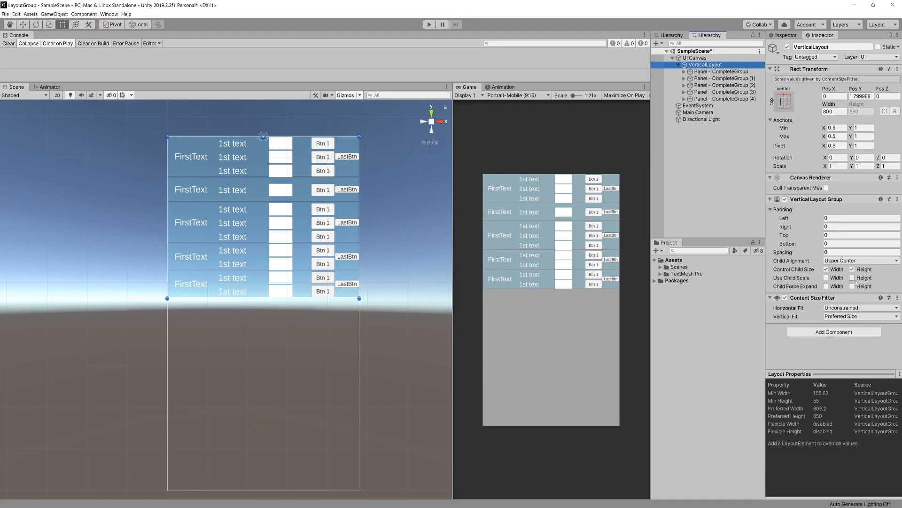
pyautogui.moveTo(819, 252); pyautogui.dragTo(161, 252)
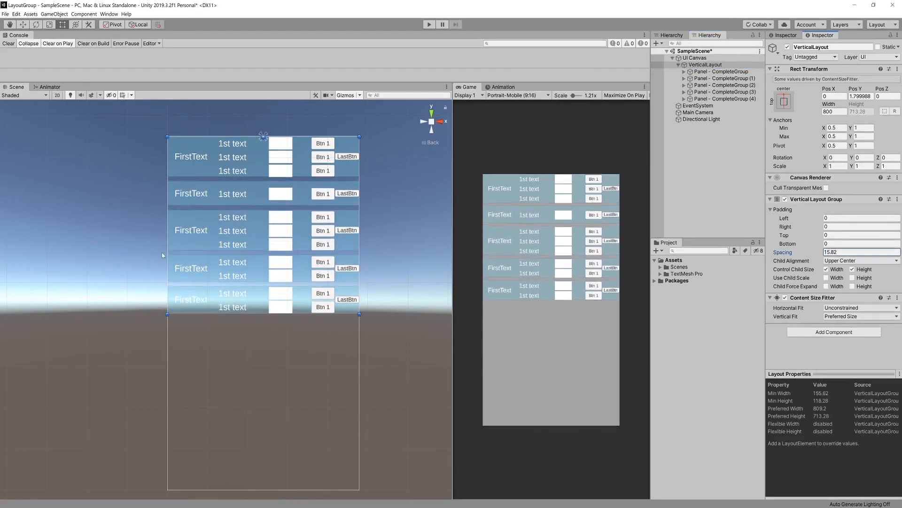
pyautogui.moveTo(819, 219)
pyautogui.mouseDown()
pyautogui.moveTo(850, 219)
pyautogui.moveTo(828, 219)
pyautogui.moveTo(841, 228)
pyautogui.moveTo(829, 228)
pyautogui.mouseUp()
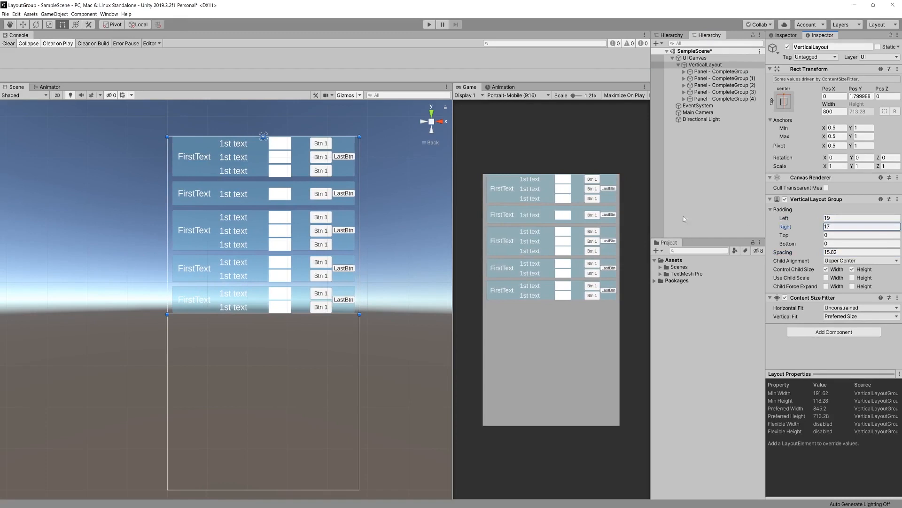
pyautogui.click(710, 65)
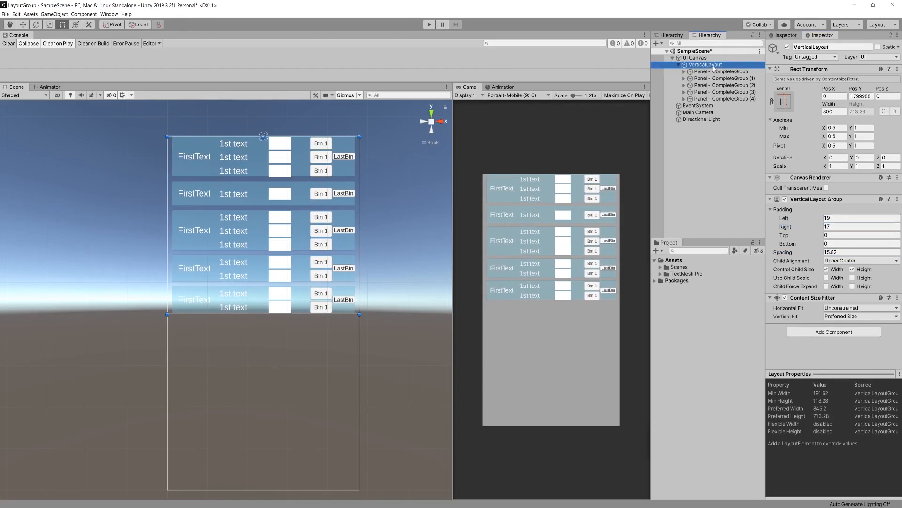